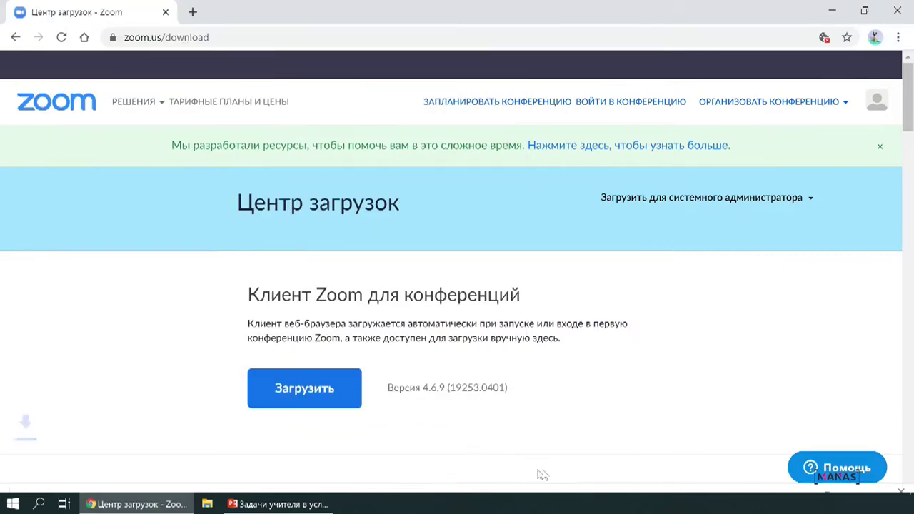
- Save the ZoomInstaller file and show the Windows desktop
key(super+d)
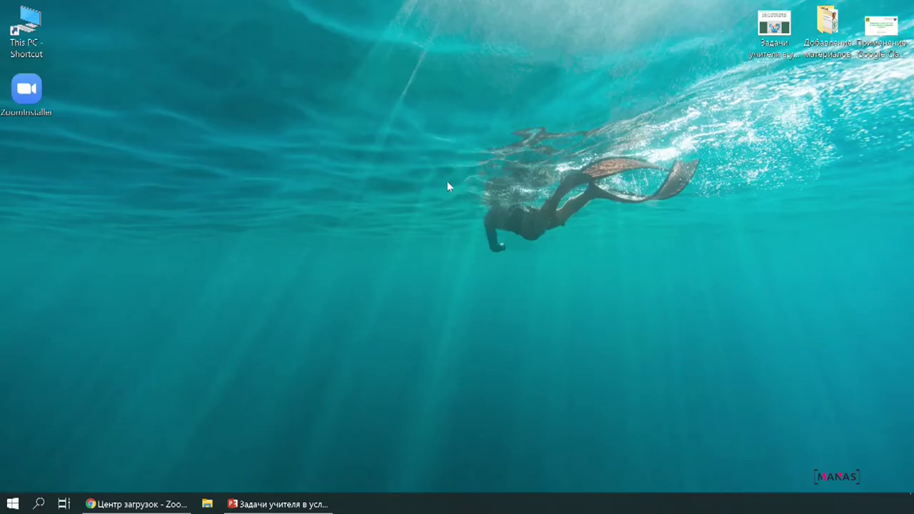
- Launch ZoomInstaller from the desktop, then open the sign-in form once Zoom starts
click(32, 109)
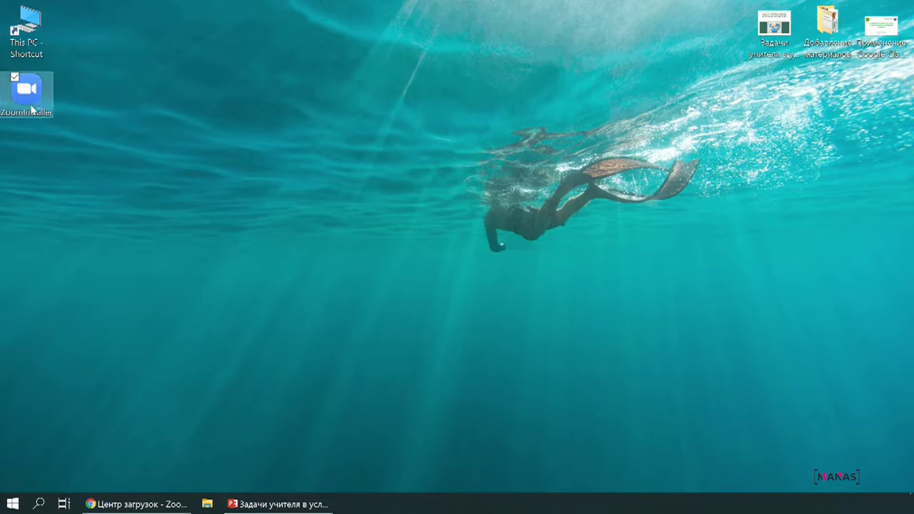
double_click(32, 110)
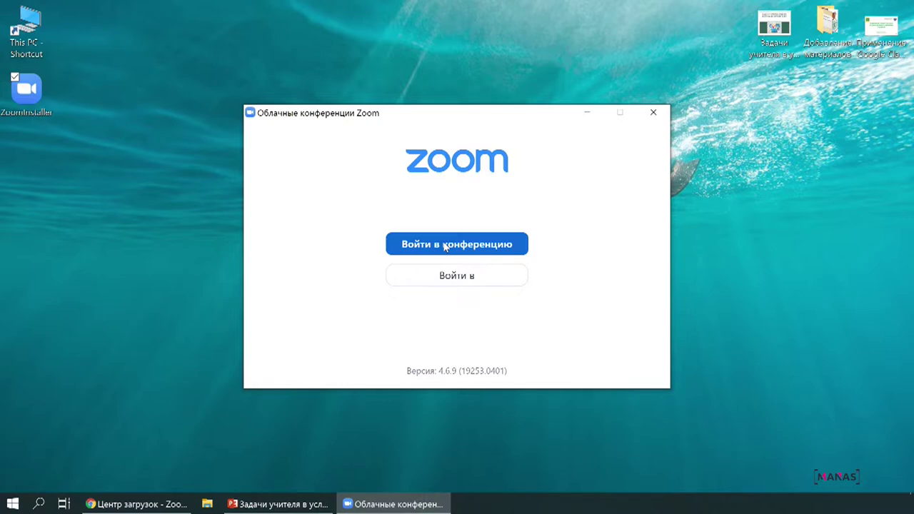
click(449, 277)
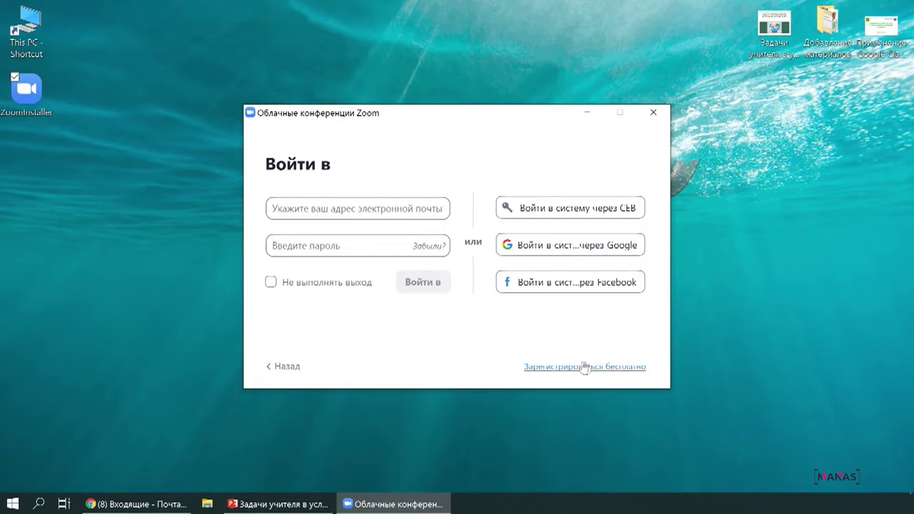
- Open the free Зарегистрироваться бесплатно sign-up page from the Zoom sign-in form
click(576, 367)
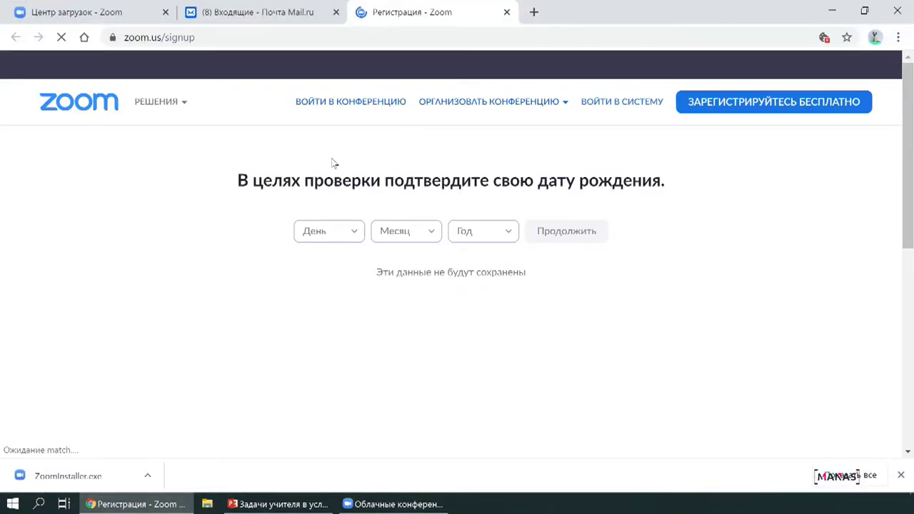
click(353, 235)
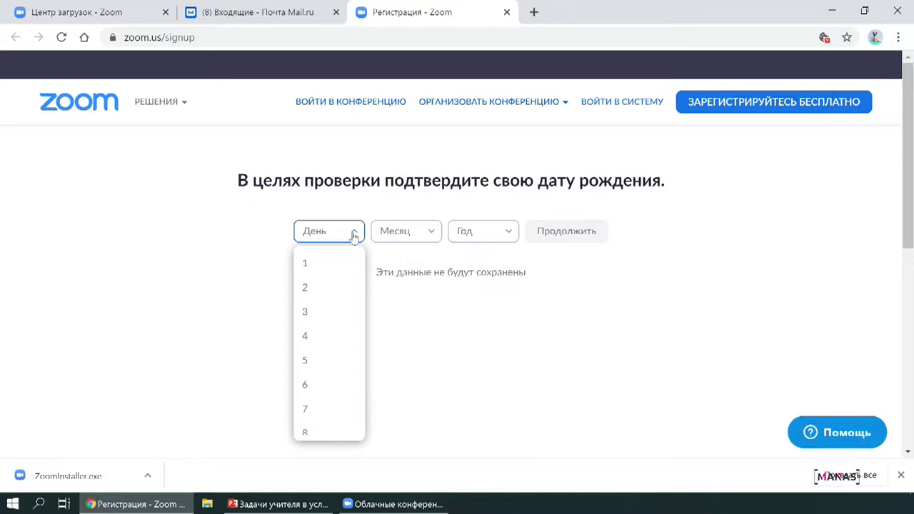
click(327, 342)
click(403, 231)
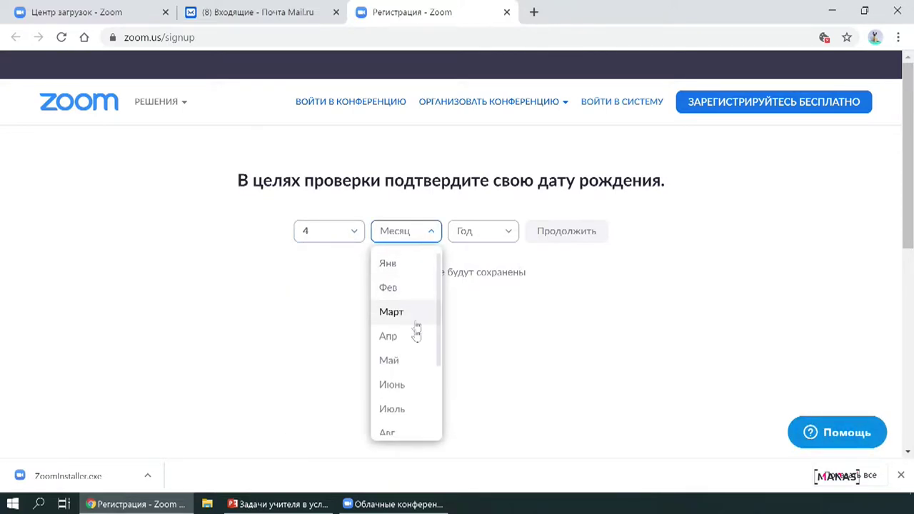
click(402, 314)
click(475, 231)
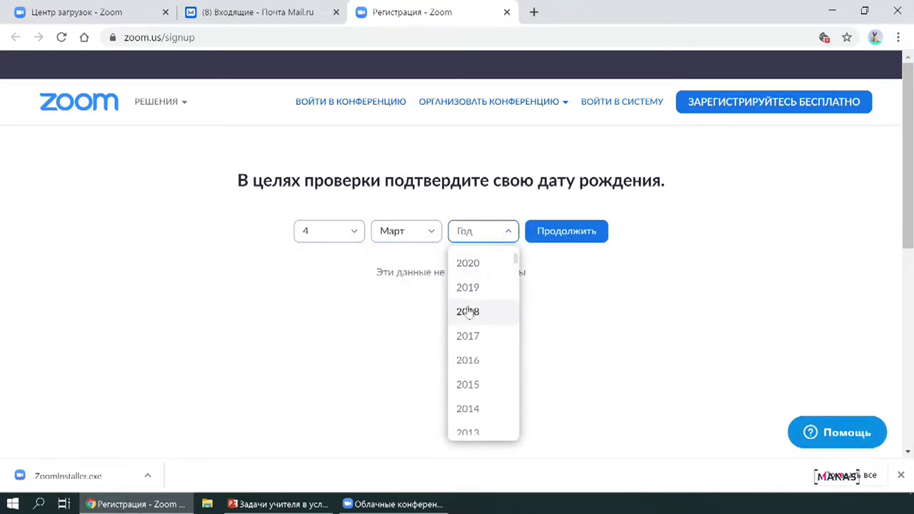
scroll(473, 418, down, 7)
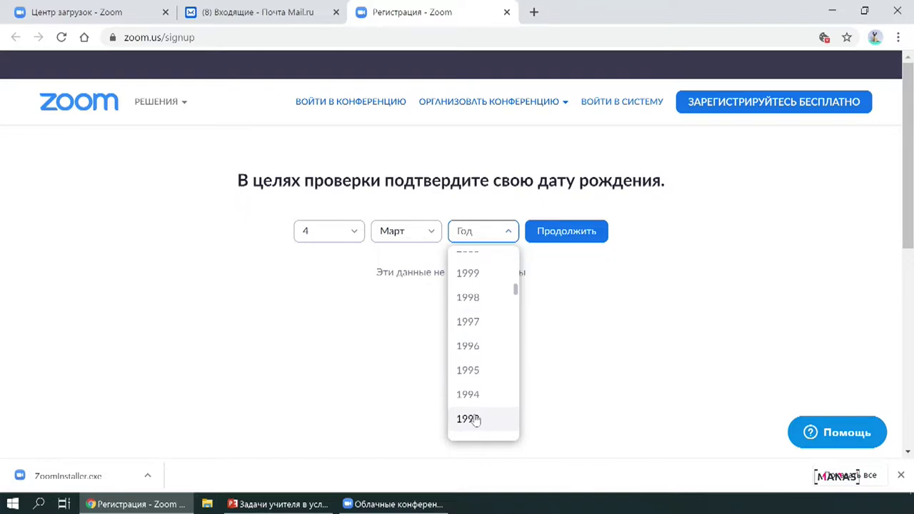
scroll(476, 420, down, 12)
click(475, 414)
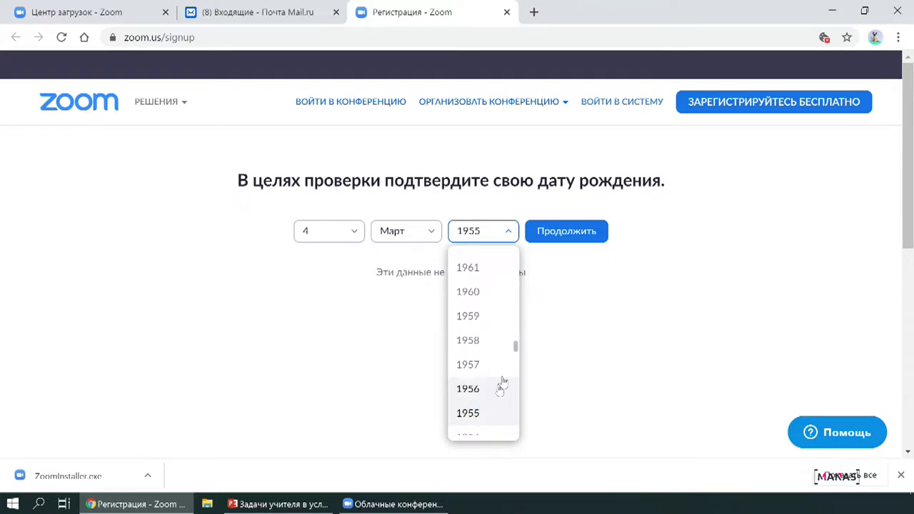
click(569, 230)
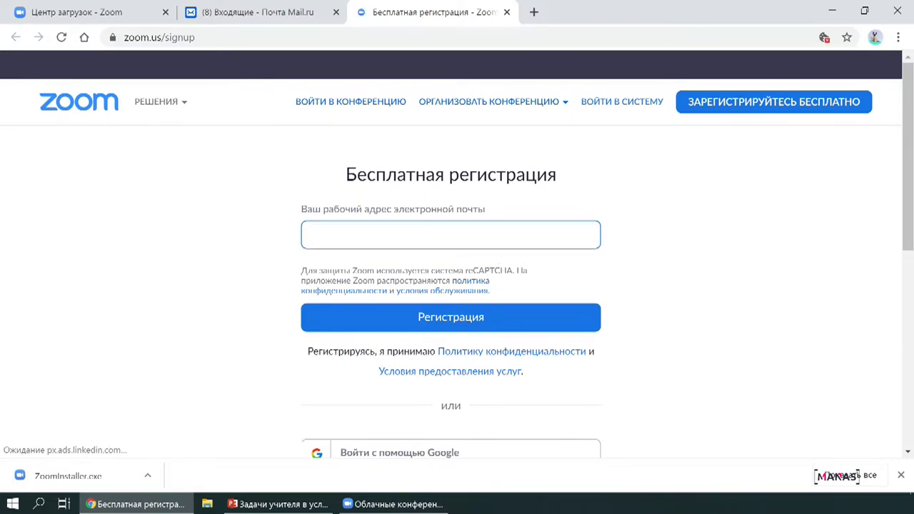
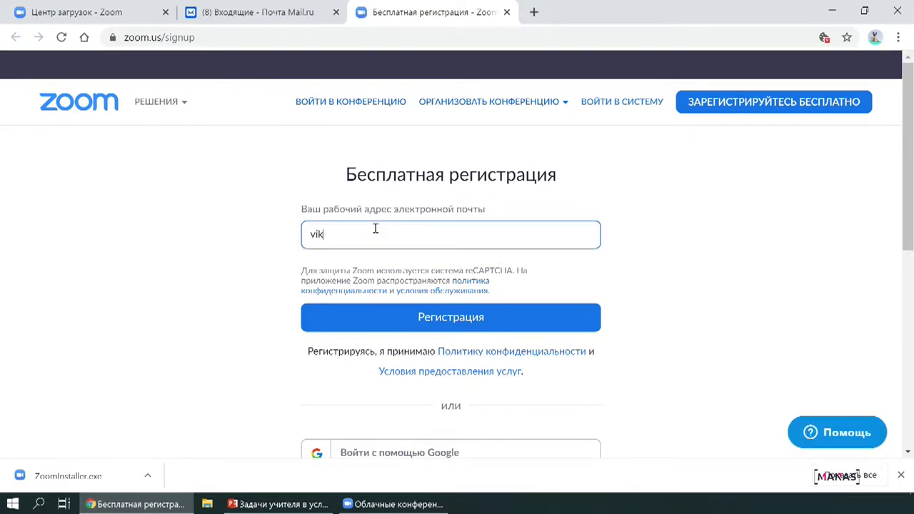
- Register with the account e-mail address, then switch to the Mail.ru inbox tab
scroll(544, 336, down, 1)
click(487, 251)
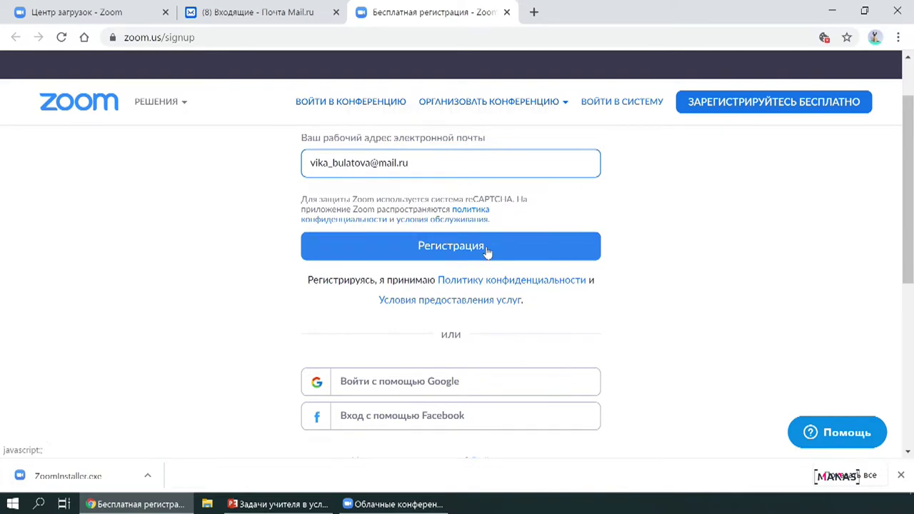
click(487, 251)
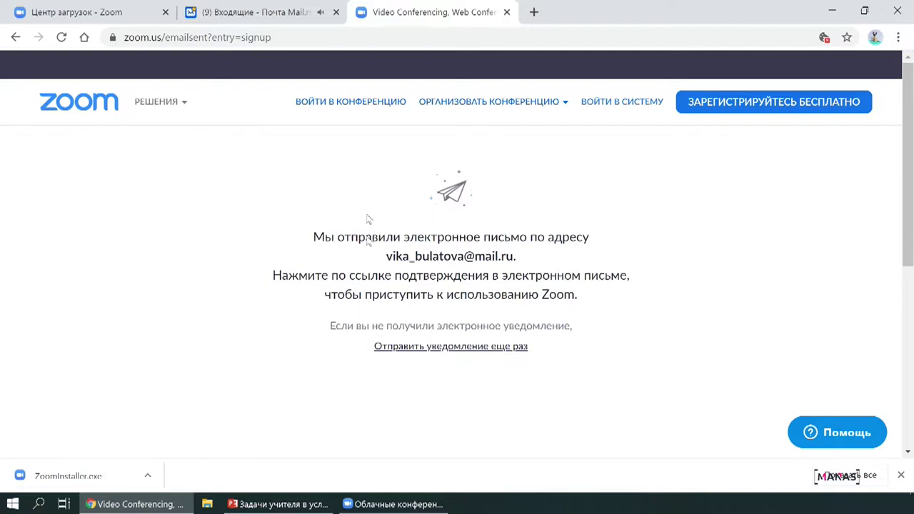
click(232, 10)
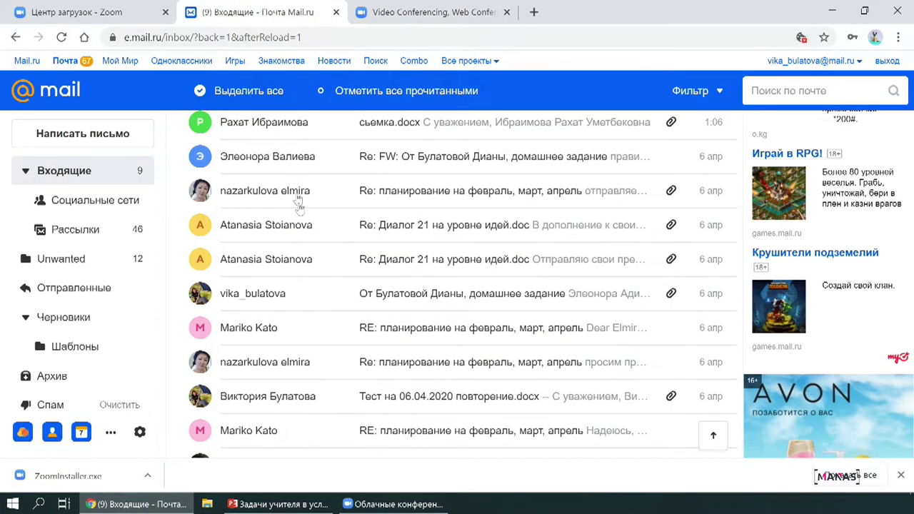
- Open the Zoom e-mail in Mail.ru and follow its Активировать учетную запись link
scroll(300, 214, up, 3)
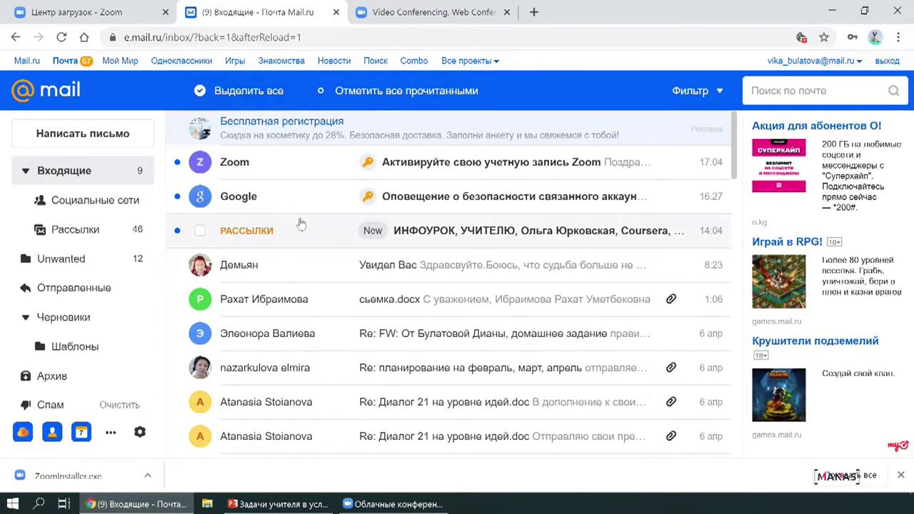
click(458, 169)
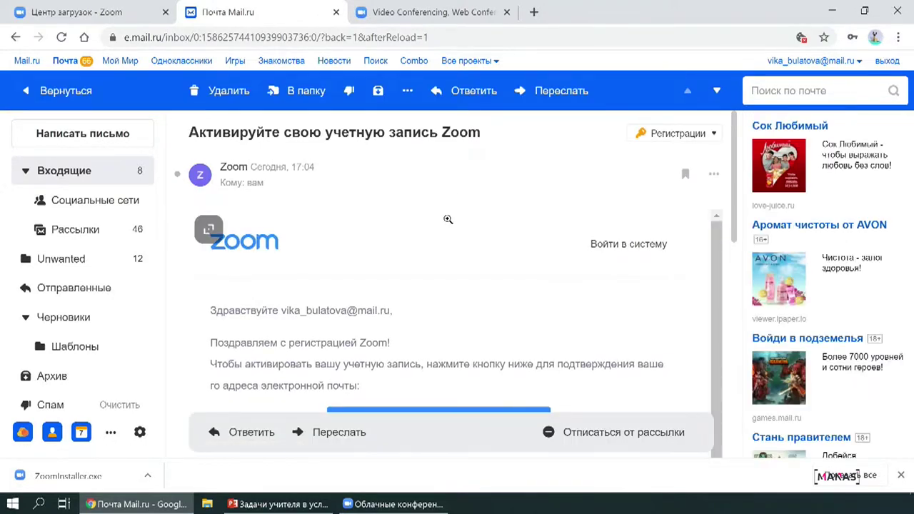
scroll(457, 285, down, 1)
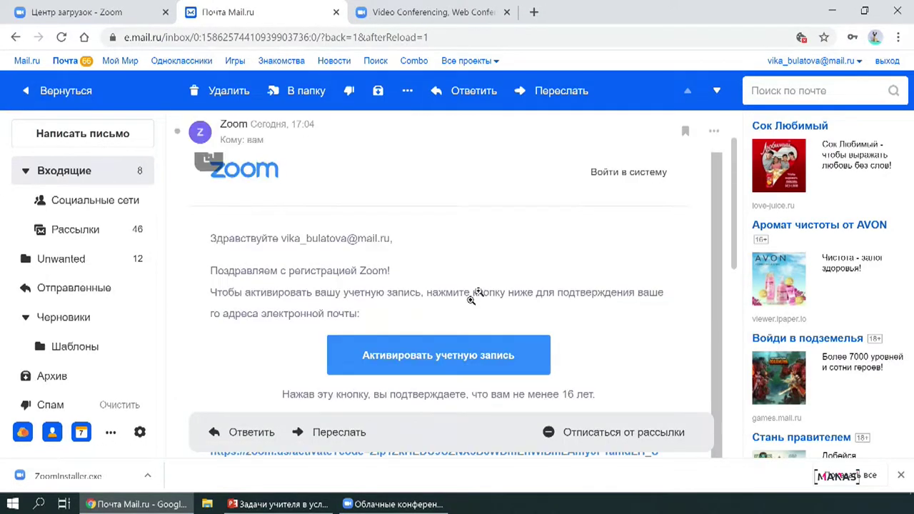
click(402, 357)
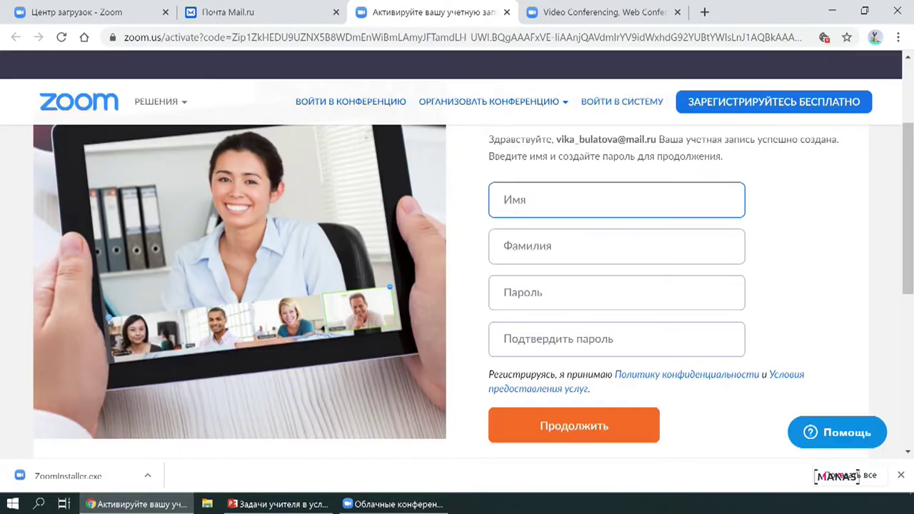
- Enter the account holder's first name in Имя and last name in Фамилия
click(543, 240)
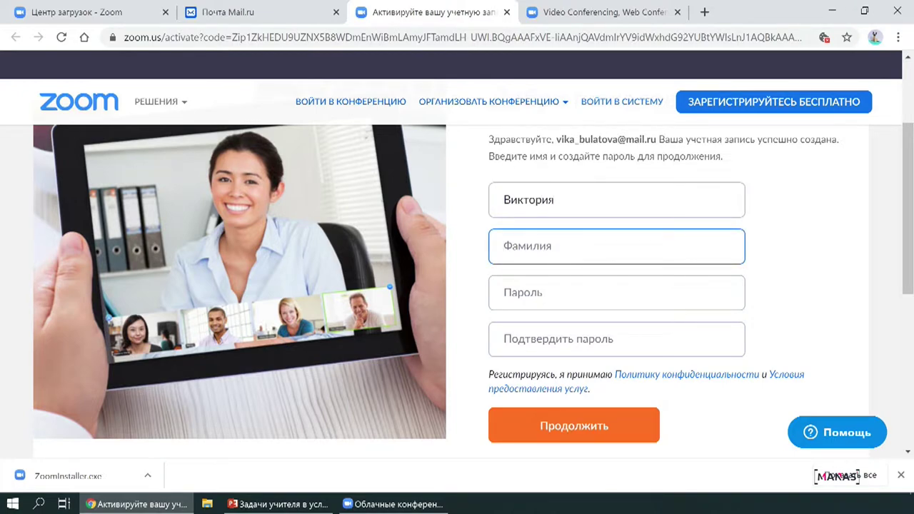
- Set and confirm the account password, then submit the form with Продолжить
click(532, 289)
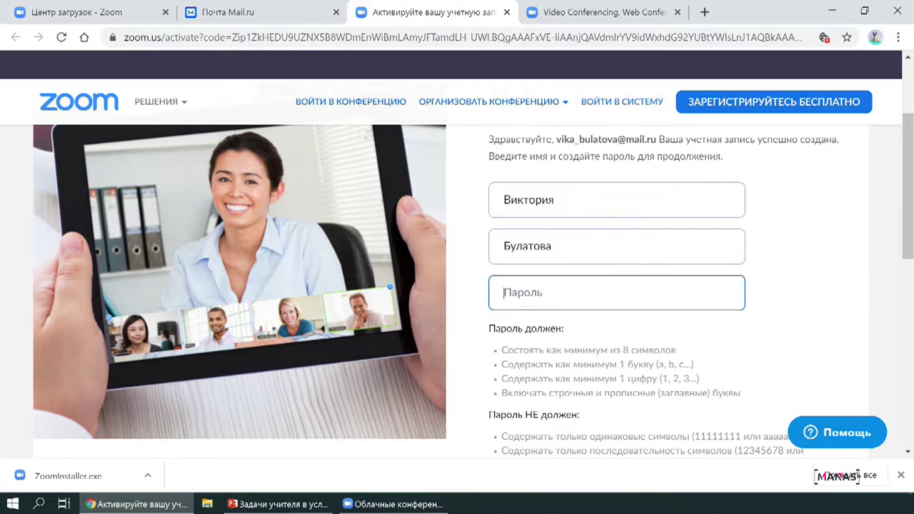
scroll(443, 147, down, 2)
text(•••••)
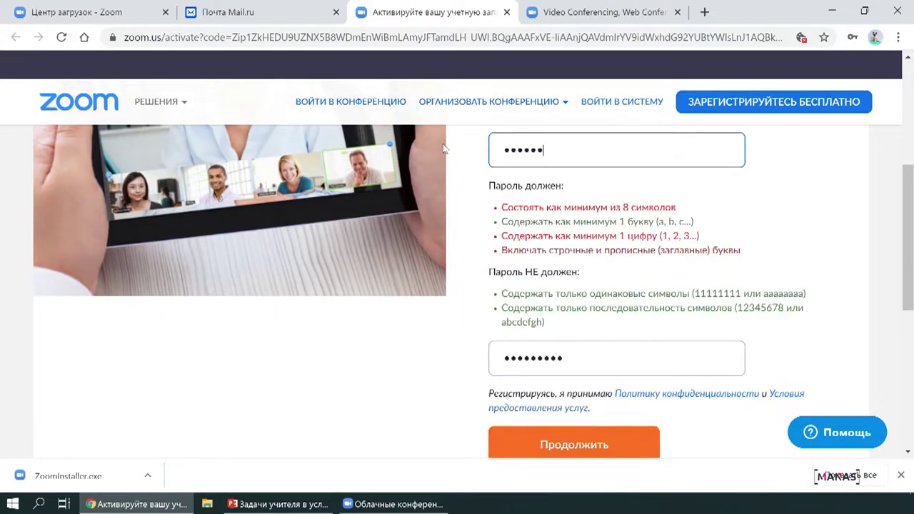
text(12)
key(Tab)
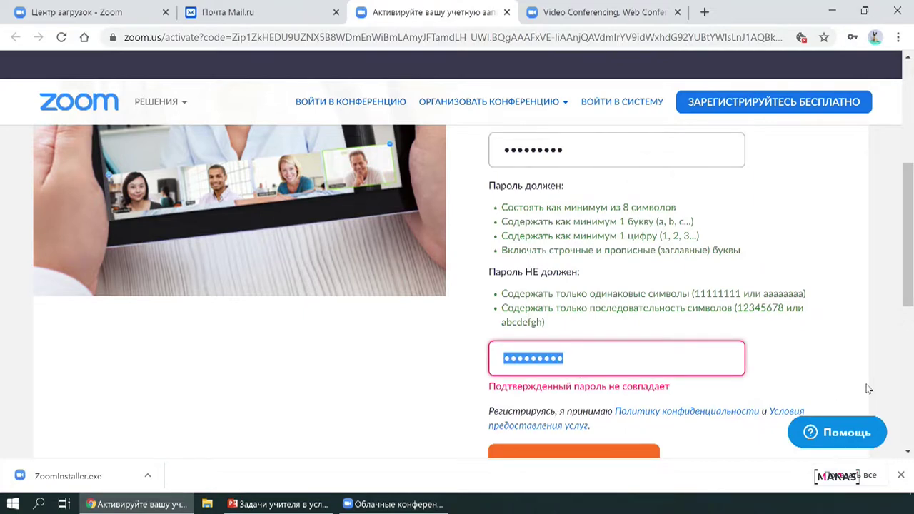
text(••••)
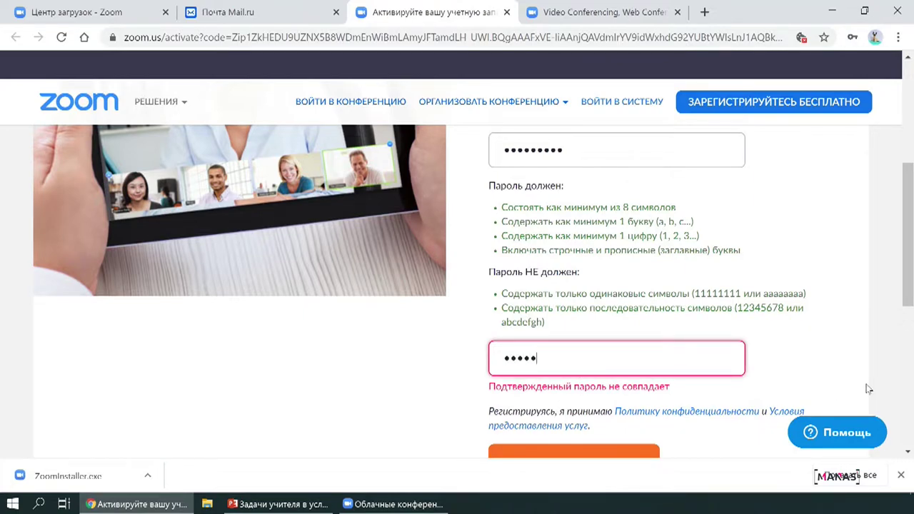
text(••)
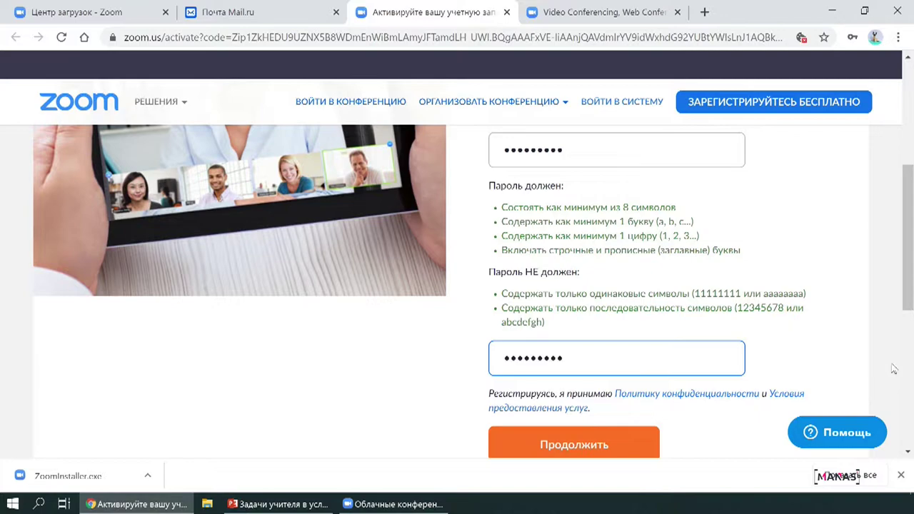
scroll(704, 355, down, 1)
click(576, 303)
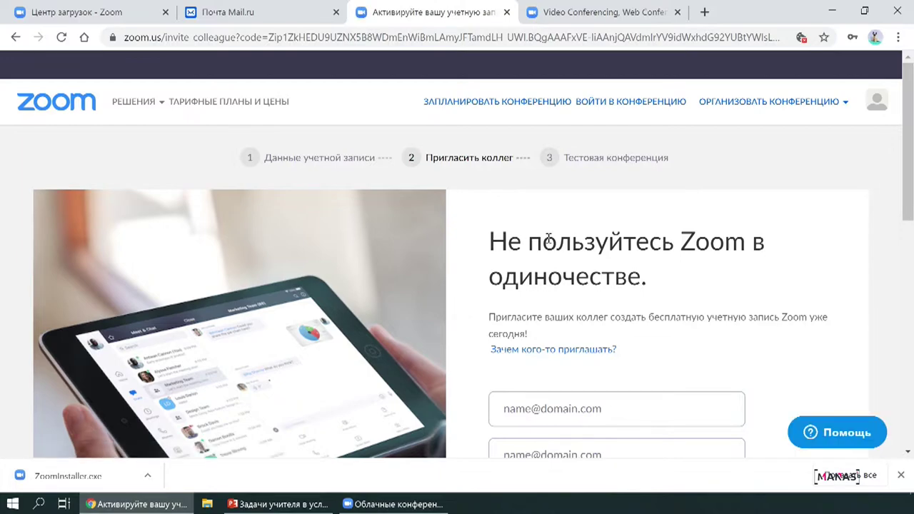
- Tick the reCAPTCHA Я не робот checkbox and skip inviting colleagues
scroll(664, 314, down, 4)
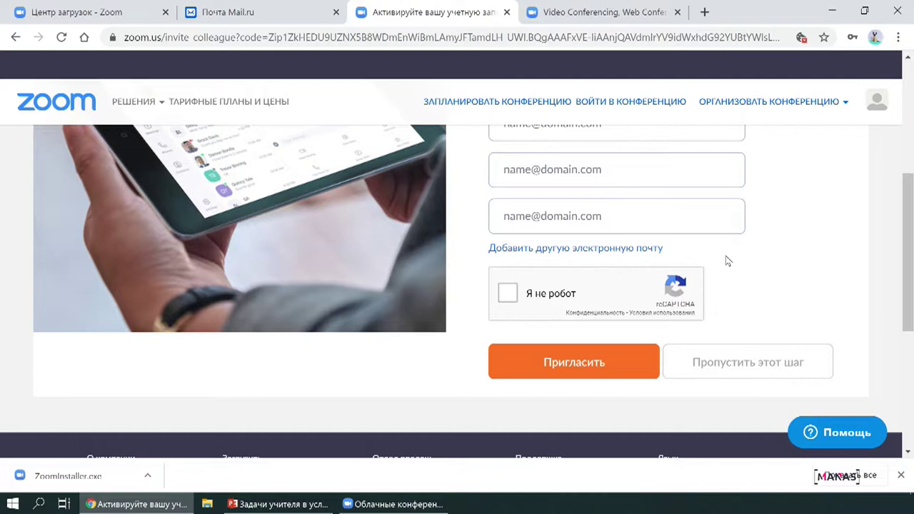
scroll(724, 261, up, 4)
scroll(770, 287, down, 1)
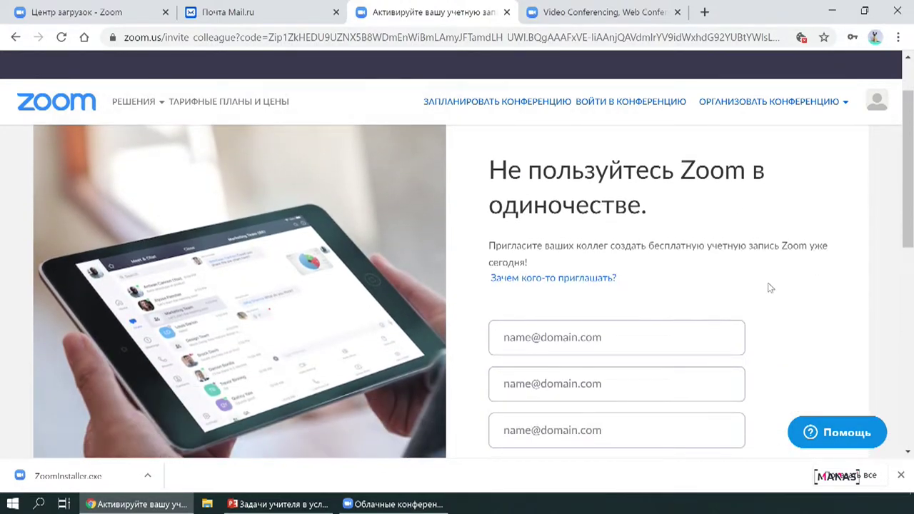
scroll(770, 287, down, 1)
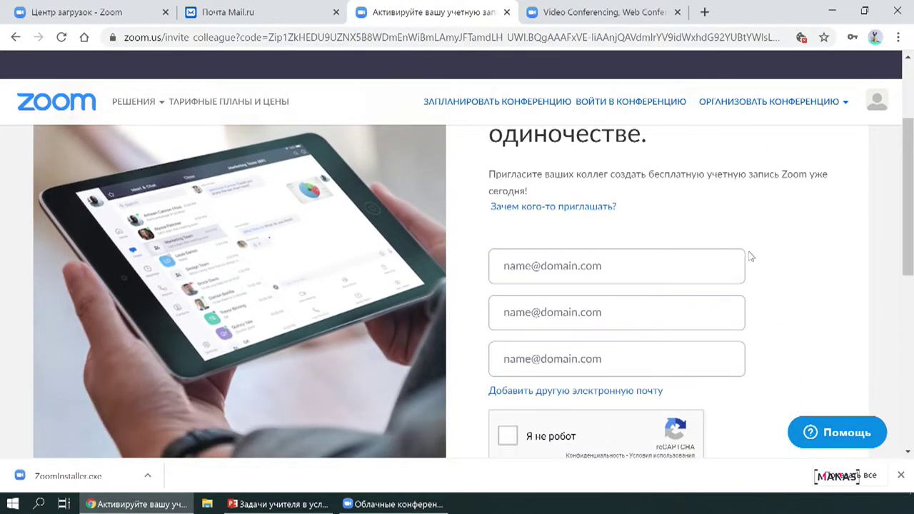
scroll(750, 257, down, 2)
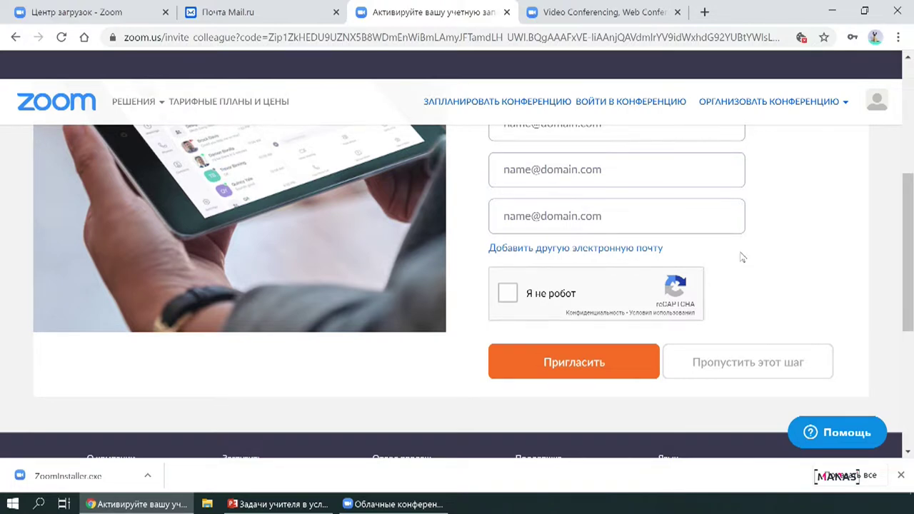
click(511, 297)
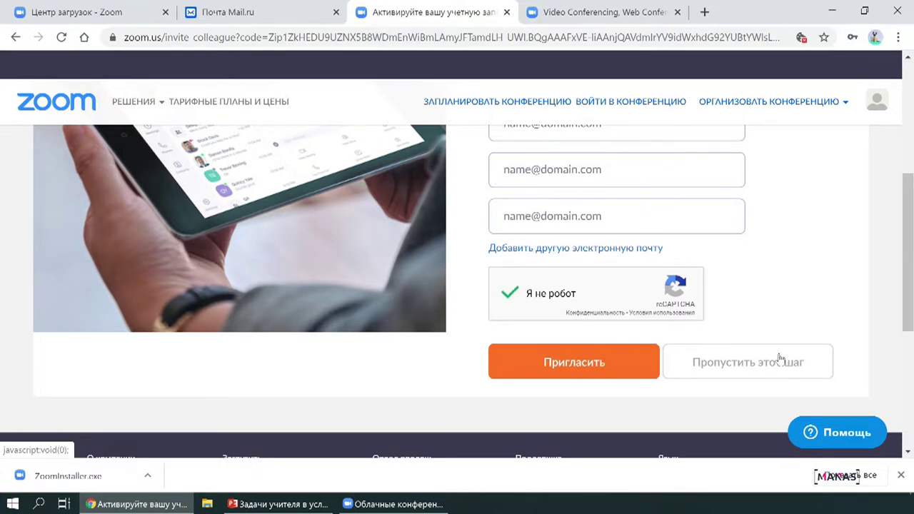
click(739, 366)
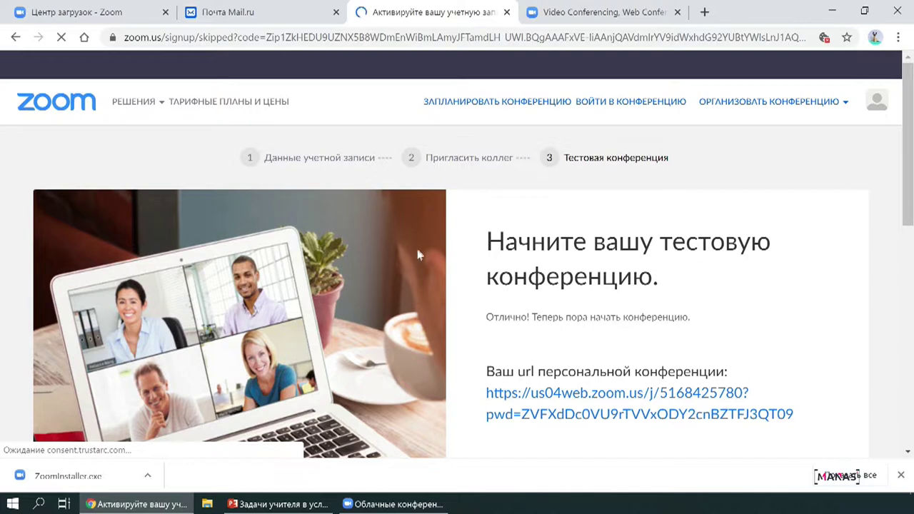
- Review the test-meeting page with the personal meeting link, then minimize the browser
scroll(743, 367, down, 1)
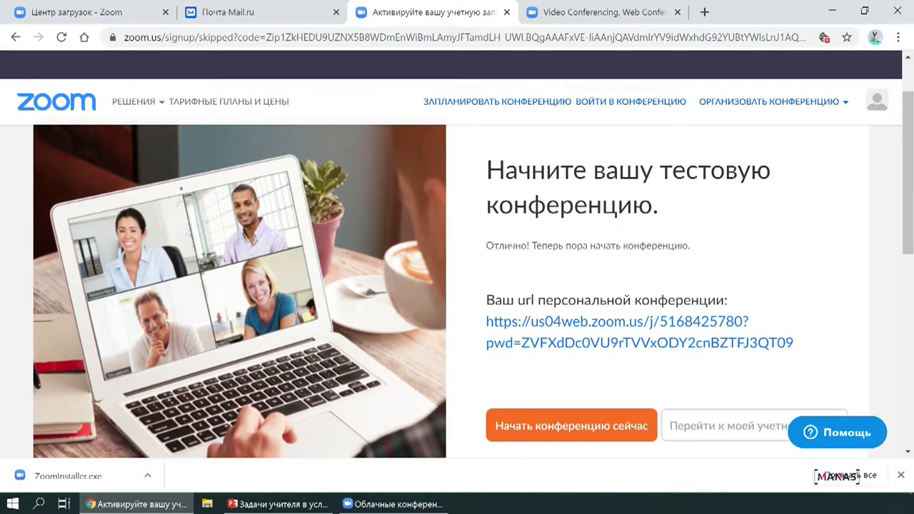
scroll(683, 215, down, 1)
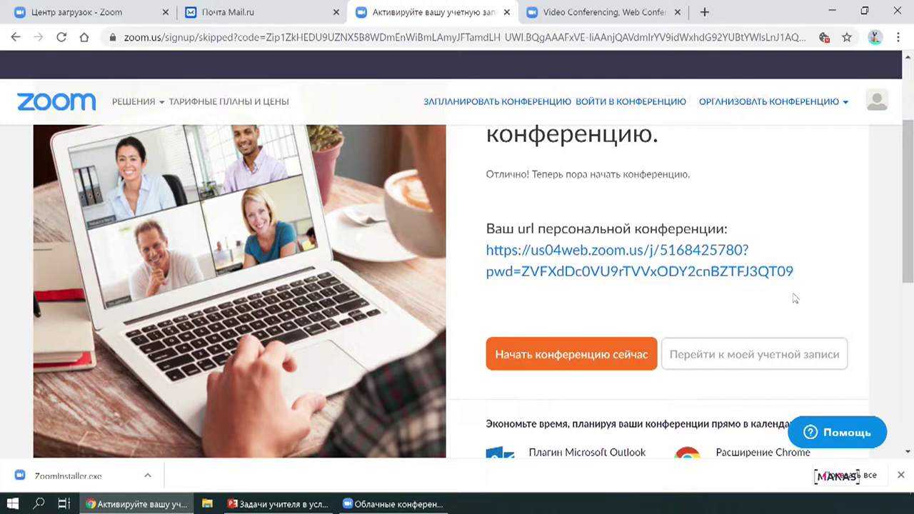
scroll(754, 286, down, 2)
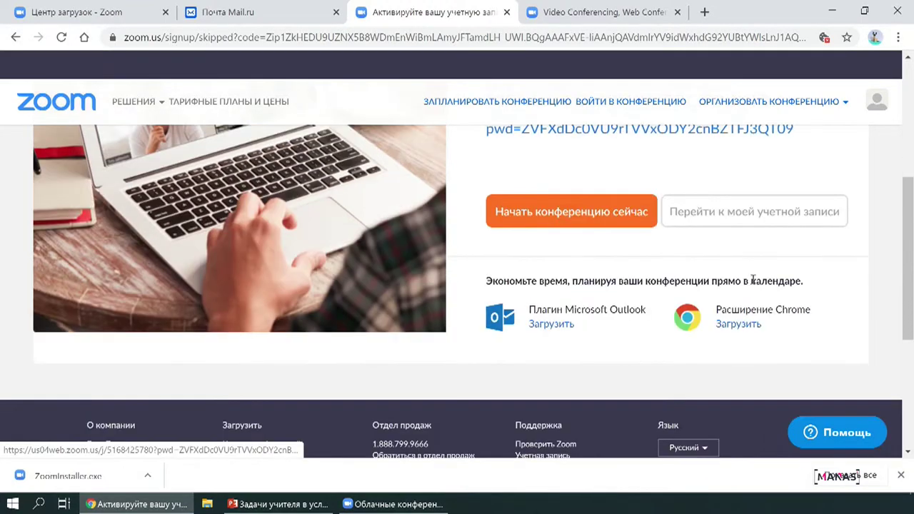
scroll(753, 284, up, 2)
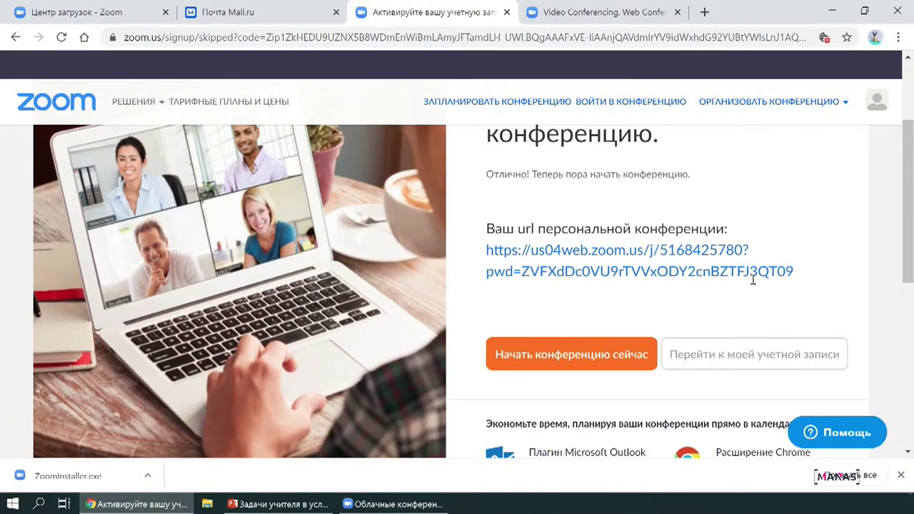
click(831, 11)
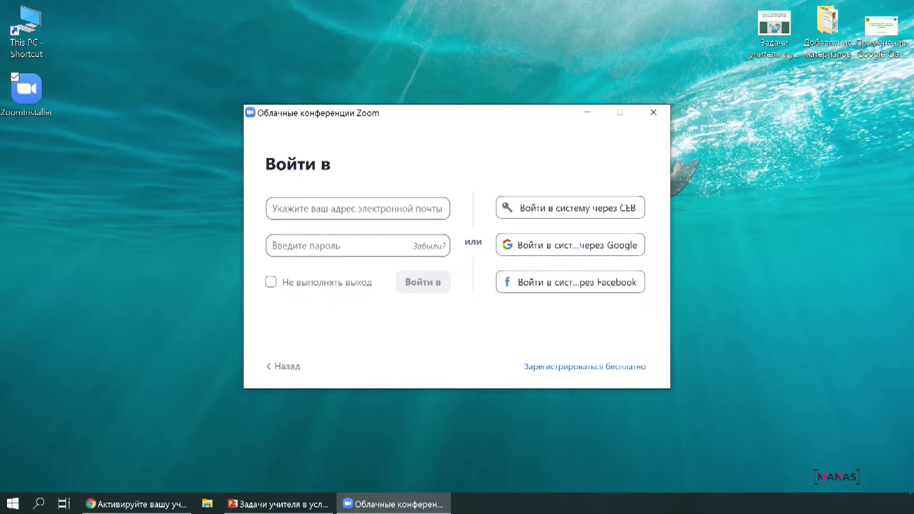
- Sign in to the Zoom desktop client using the new account's e-mail and password
click(357, 208)
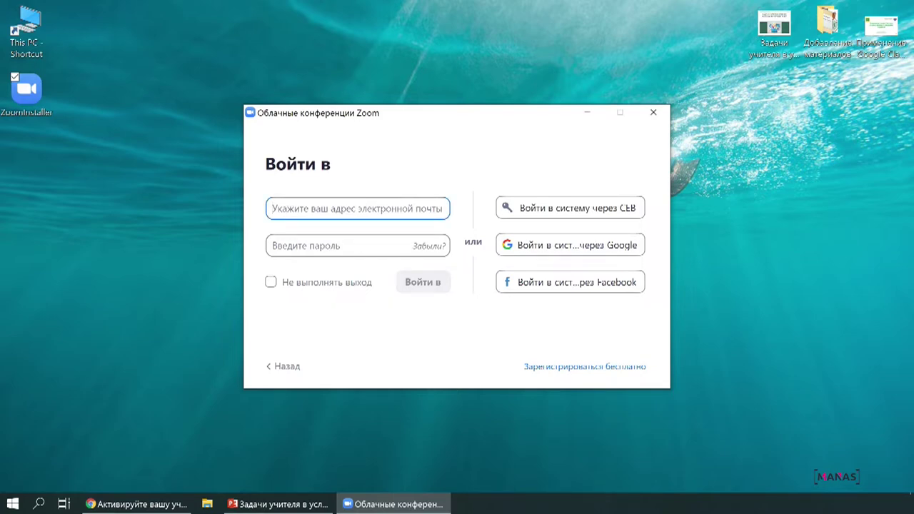
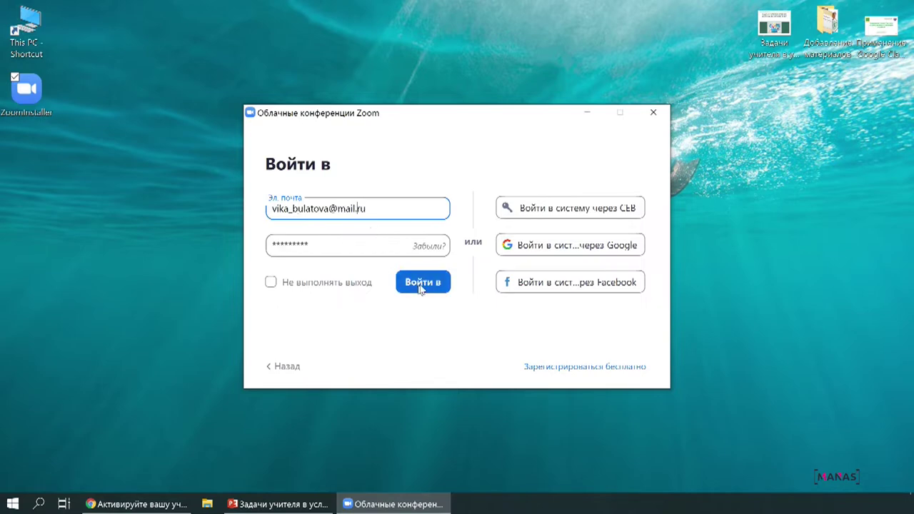
click(426, 283)
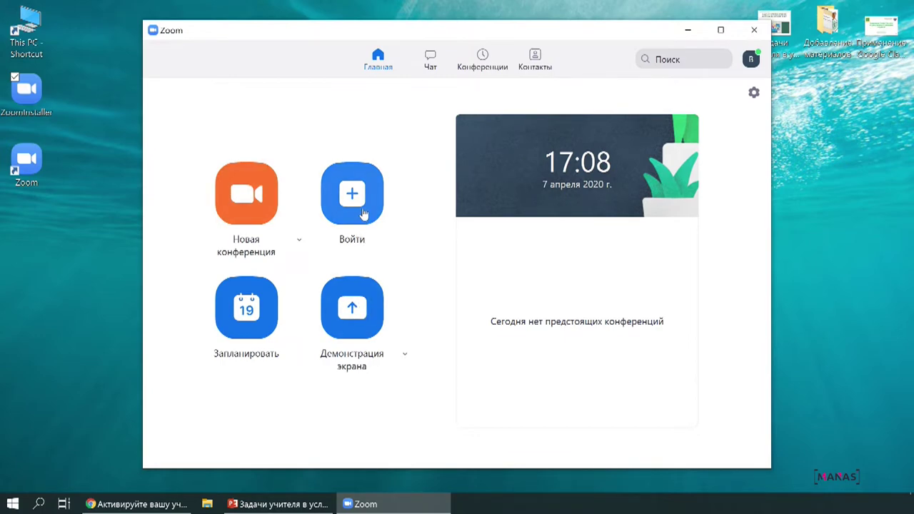
- Browse the Чат and Конференции sections, then return to Главная
click(431, 60)
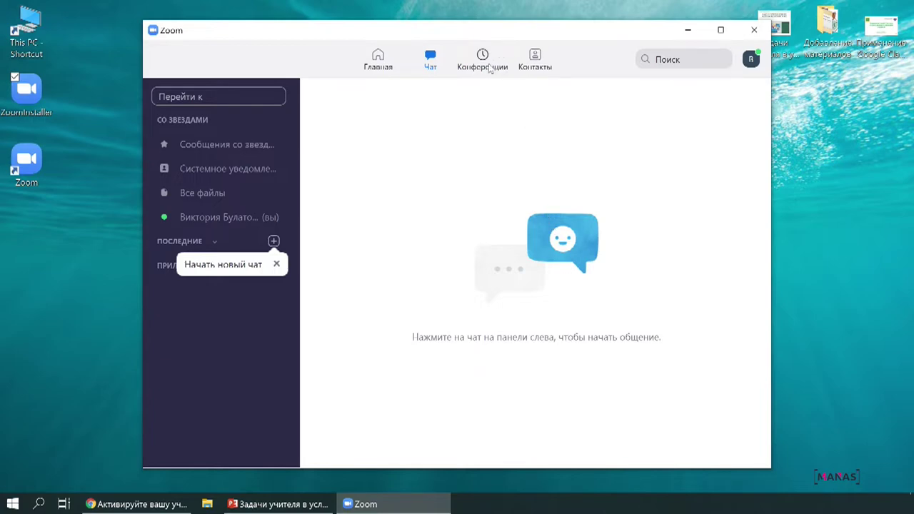
click(489, 70)
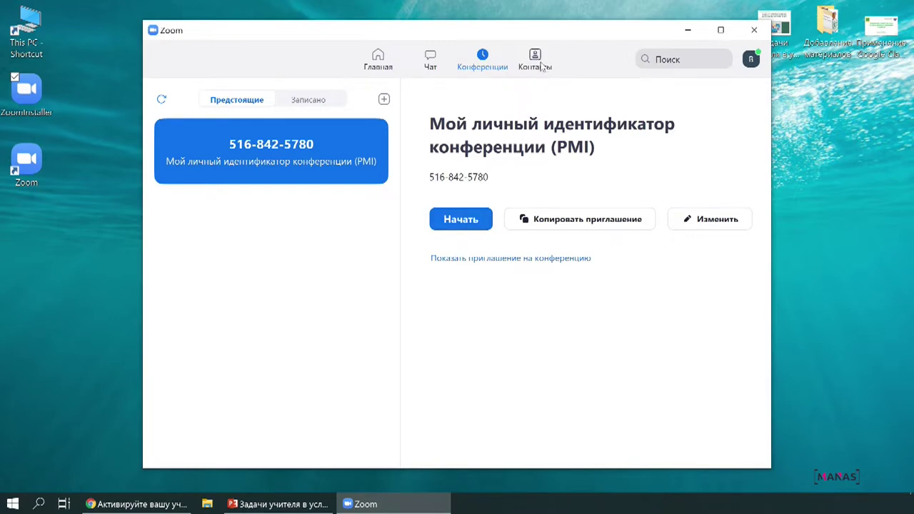
click(376, 63)
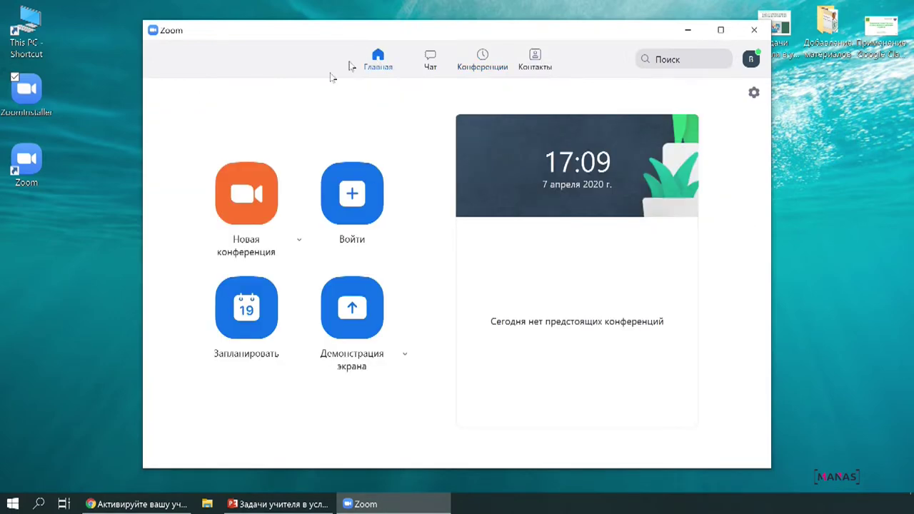
- Open the new-meeting scheduling form, add a period to the default topic, and open the start-date calendar
click(237, 307)
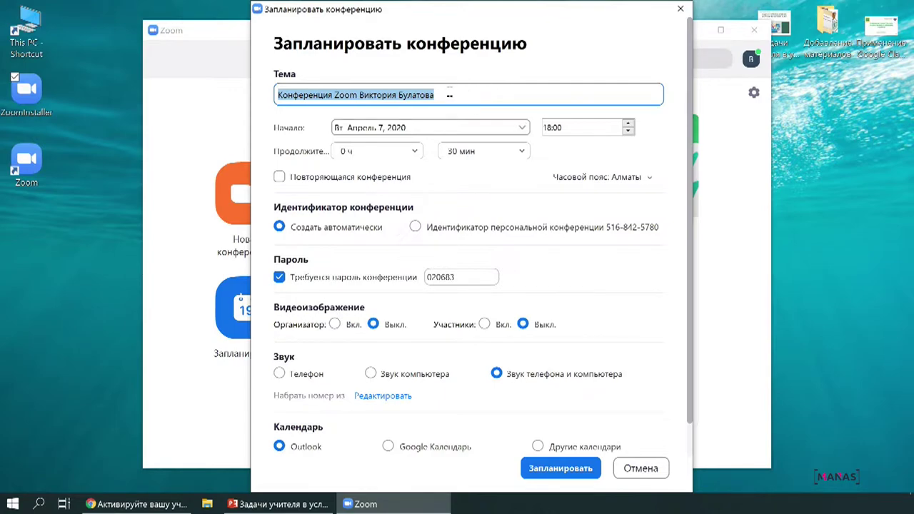
click(450, 90)
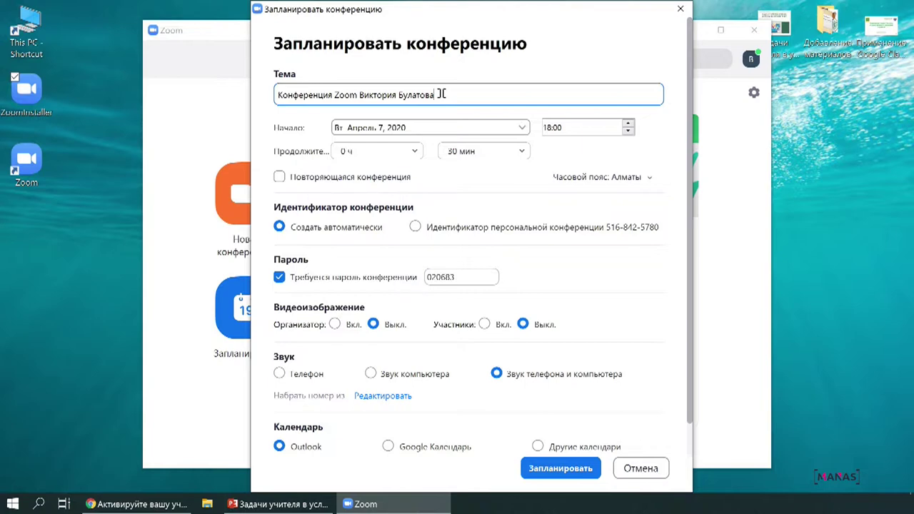
drag(441, 93, 270, 81)
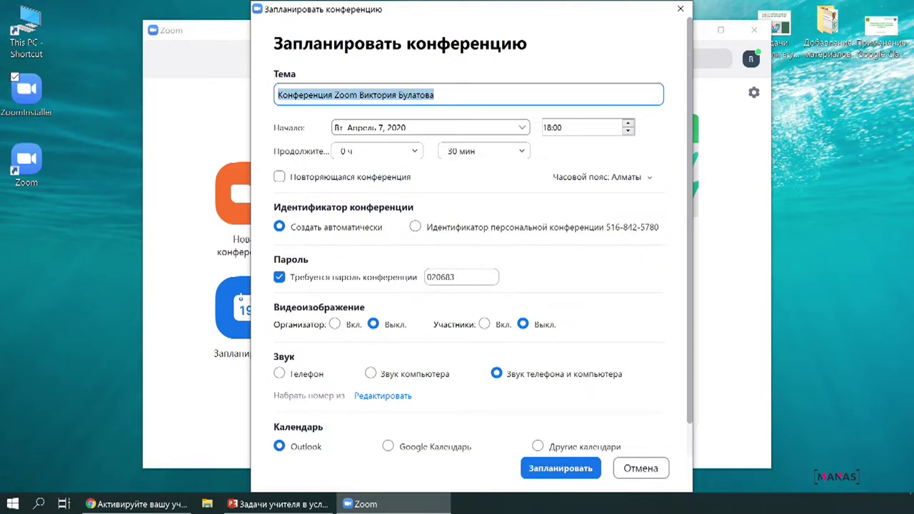
click(459, 91)
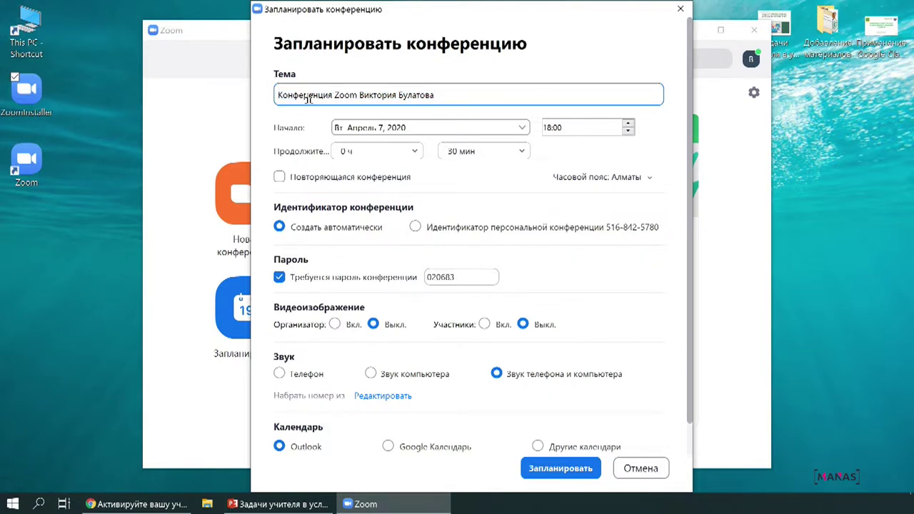
text(.)
click(524, 128)
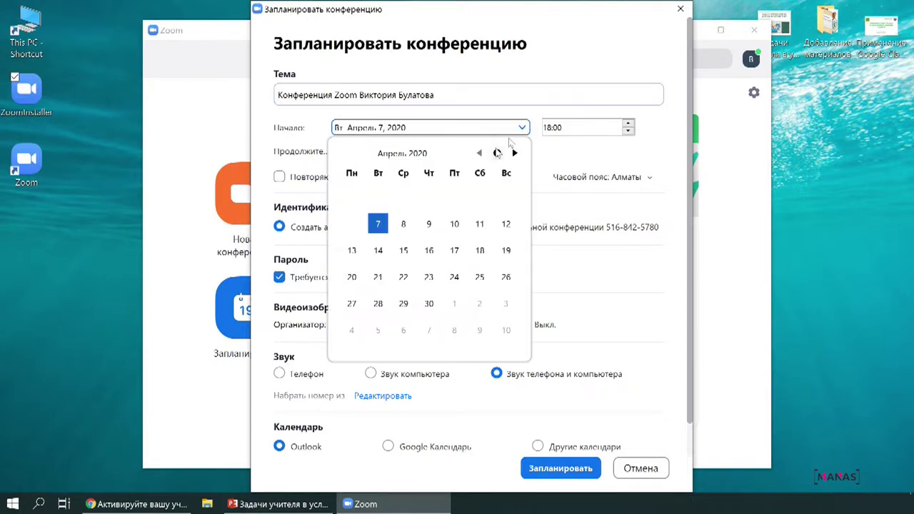
- Set the start to April 10 at 14:00 and duration to 15 minutes, and make it recurring
click(454, 226)
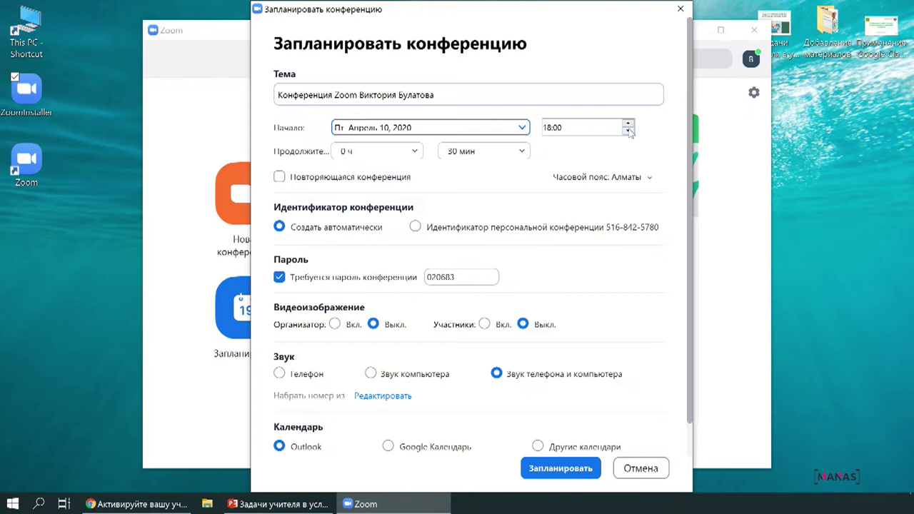
click(628, 132)
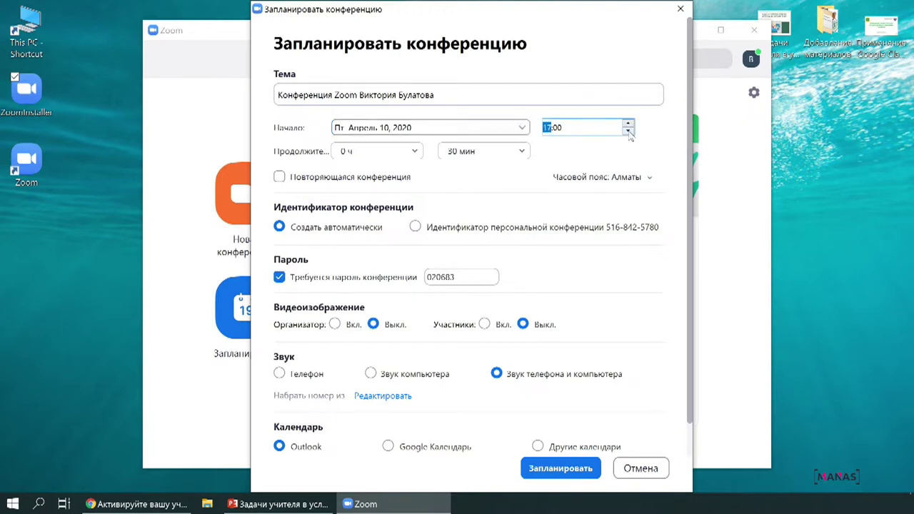
click(628, 132)
click(628, 132)
click(463, 152)
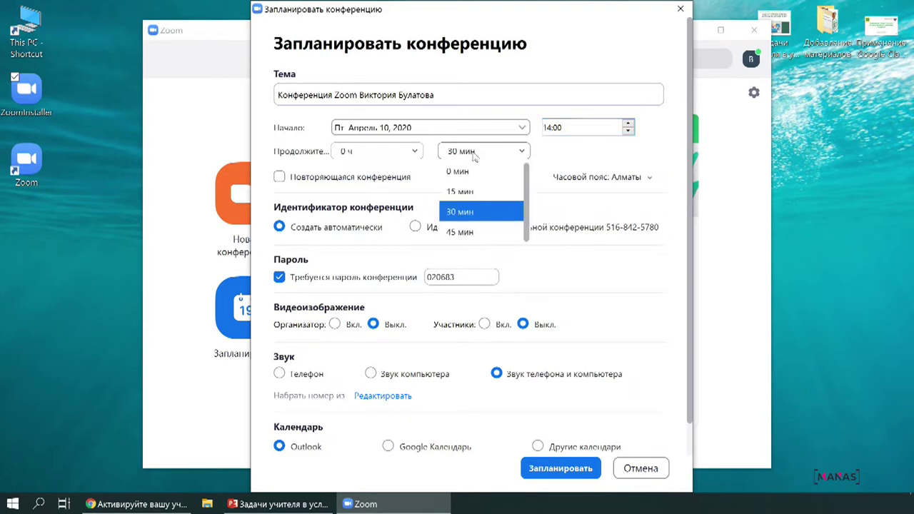
click(475, 192)
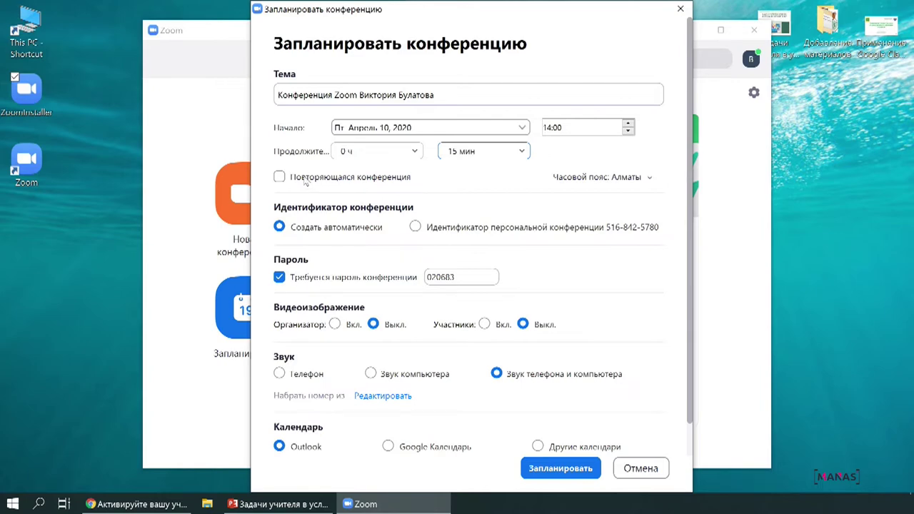
click(305, 180)
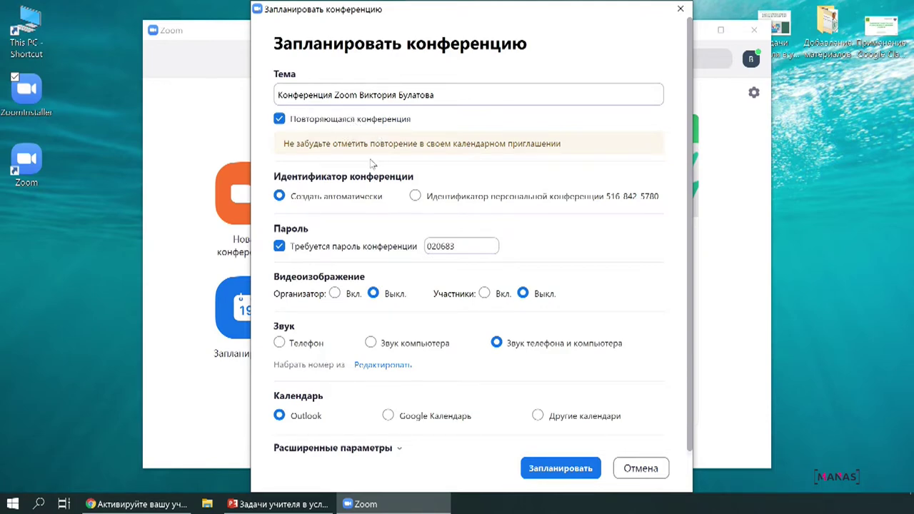
click(279, 248)
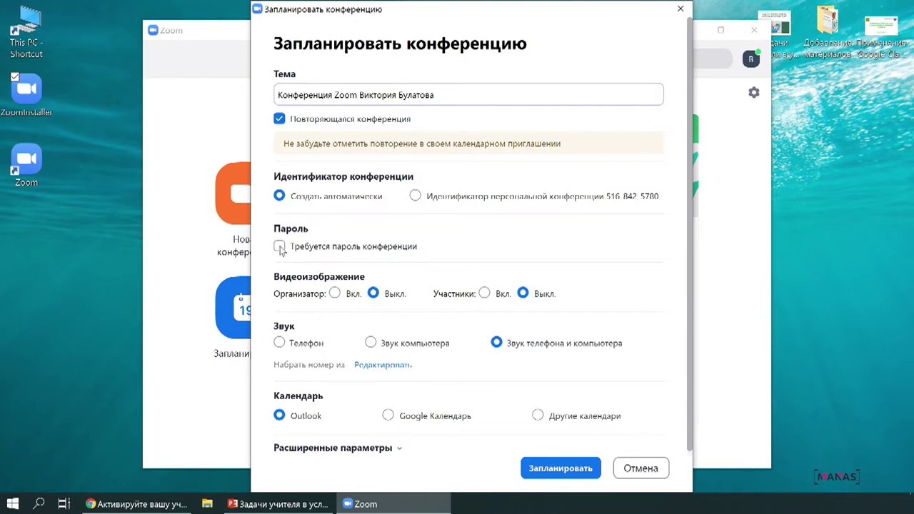
click(279, 247)
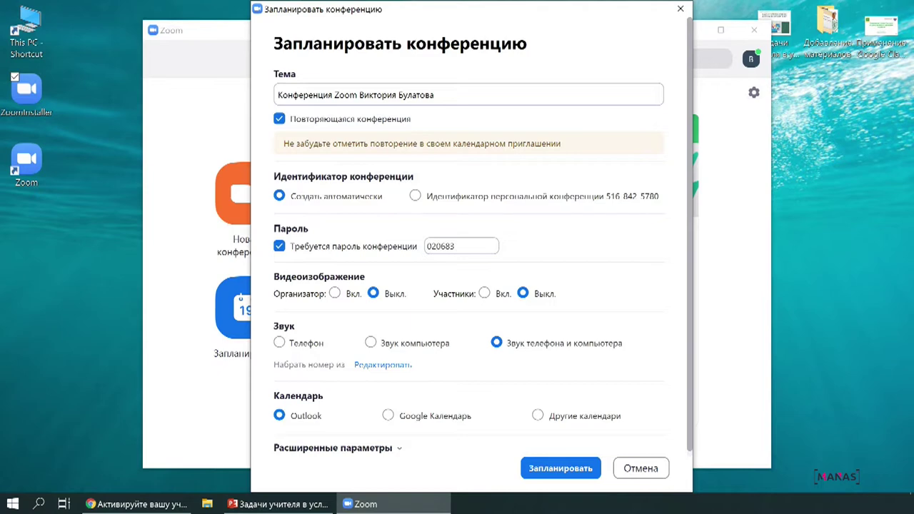
double_click(464, 246)
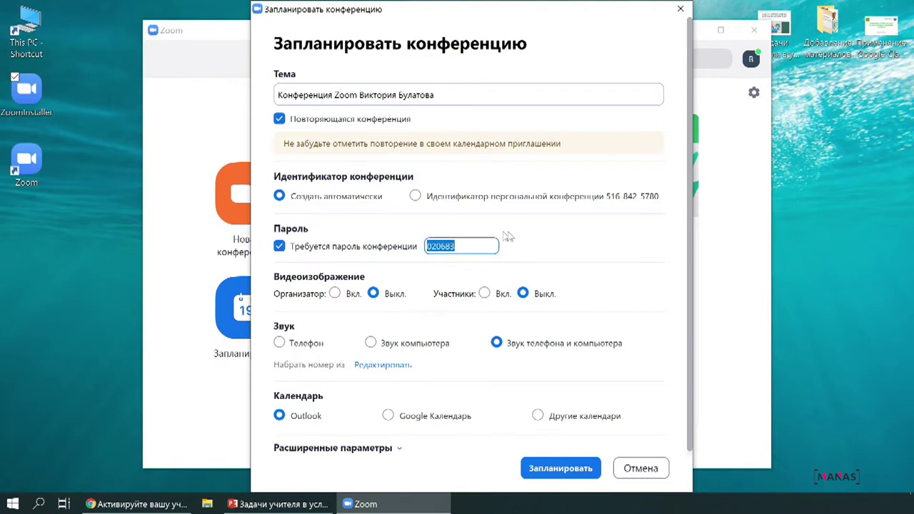
text(123)
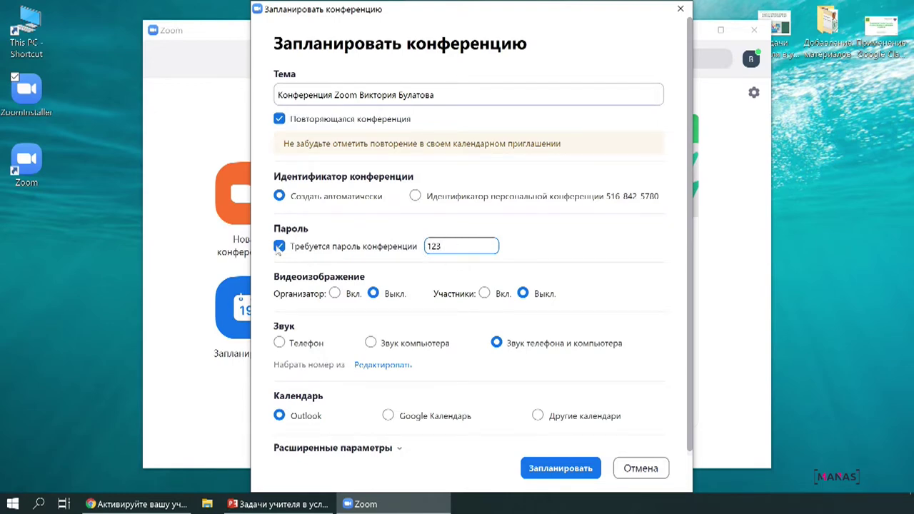
click(279, 247)
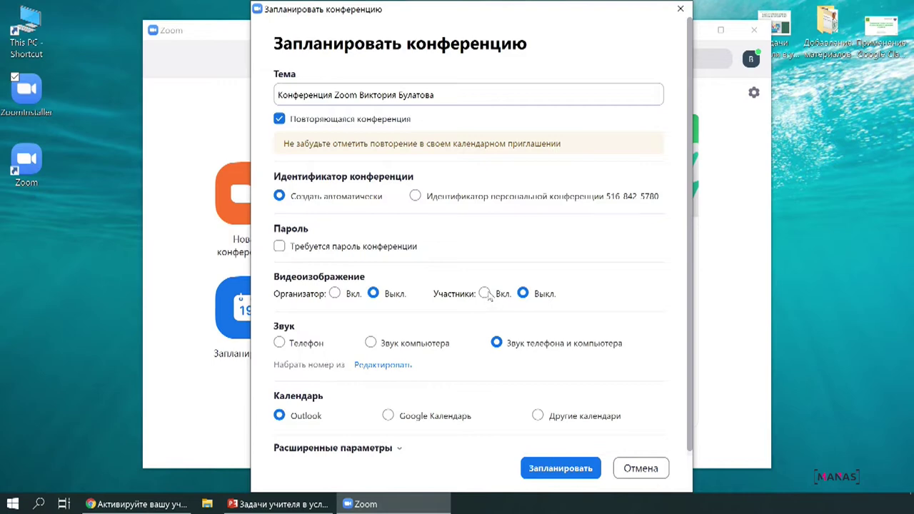
- Turn participant and host video on and choose Google Calendar for the invitation
click(485, 294)
click(334, 294)
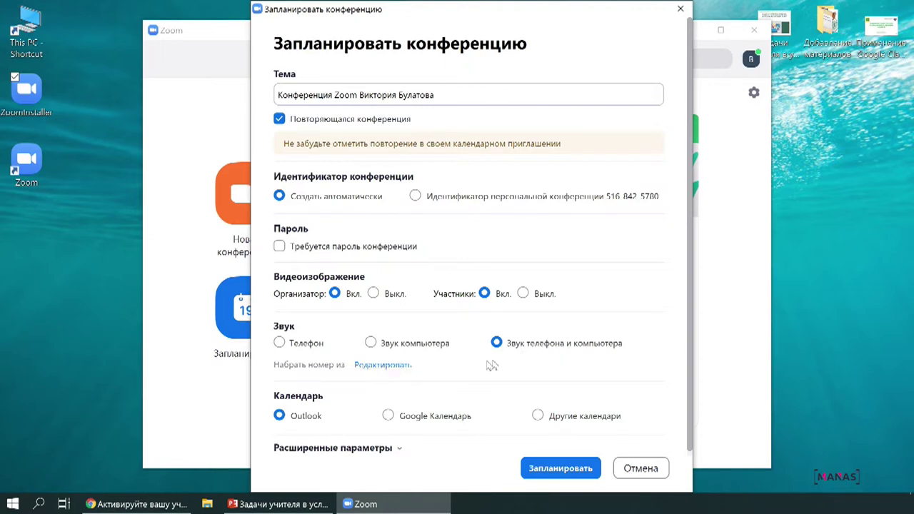
scroll(345, 404, down, 1)
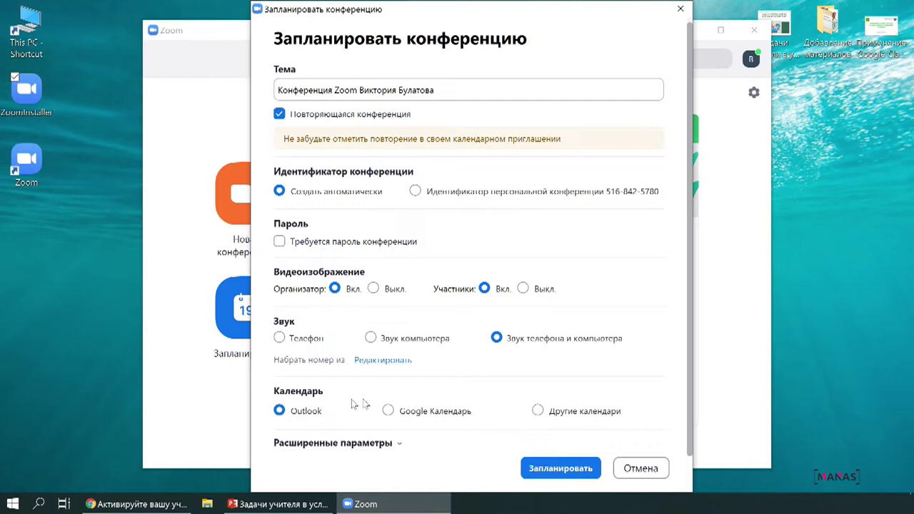
click(454, 414)
- In advanced options, use the personal meeting ID, drop the password, and turn host and participant video on
click(400, 443)
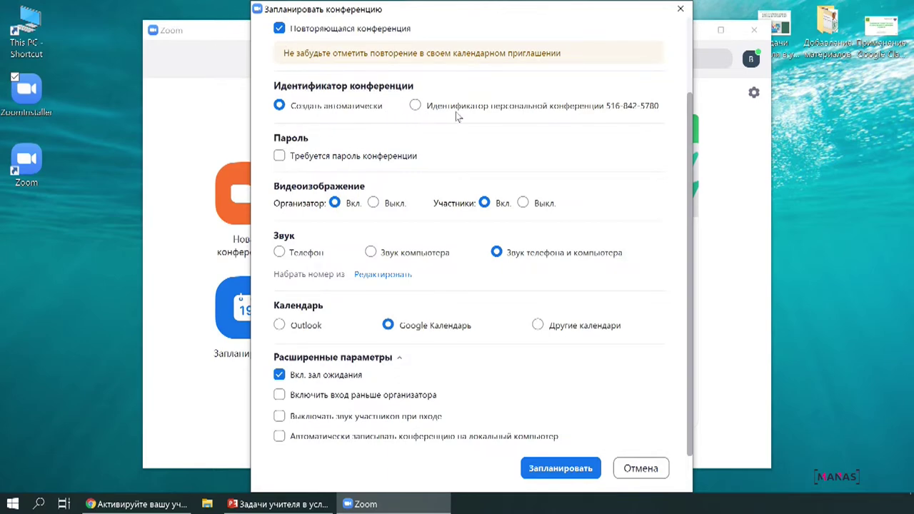
click(416, 106)
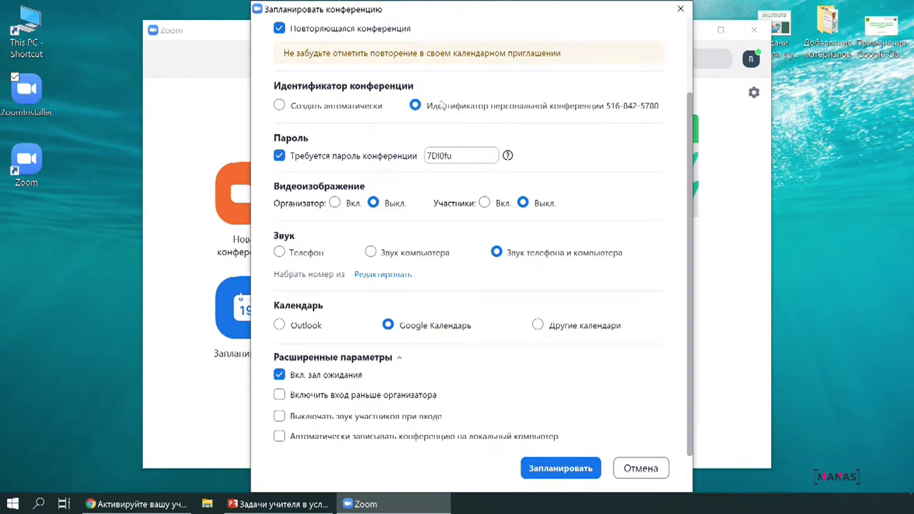
click(279, 156)
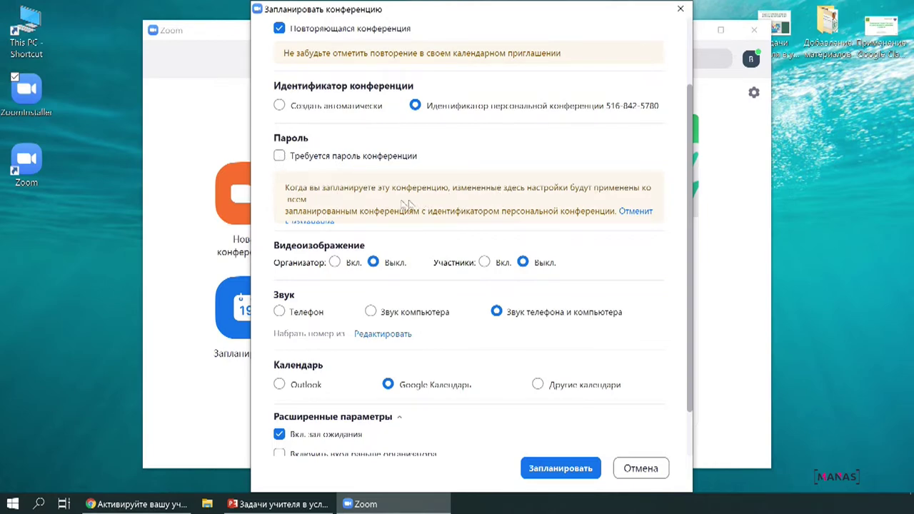
scroll(408, 221, down, 2)
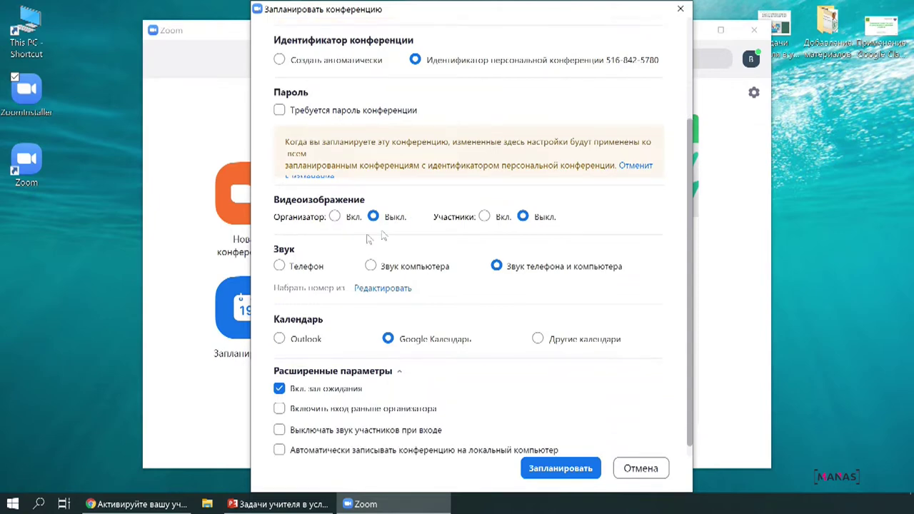
click(336, 218)
click(485, 217)
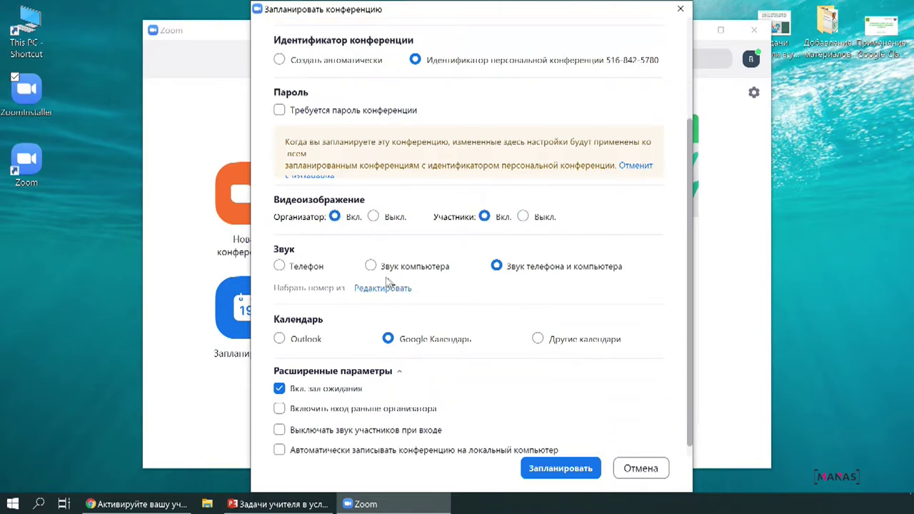
- Disable the waiting room, allow joining before the host, and save the meeting schedule
scroll(389, 281, down, 1)
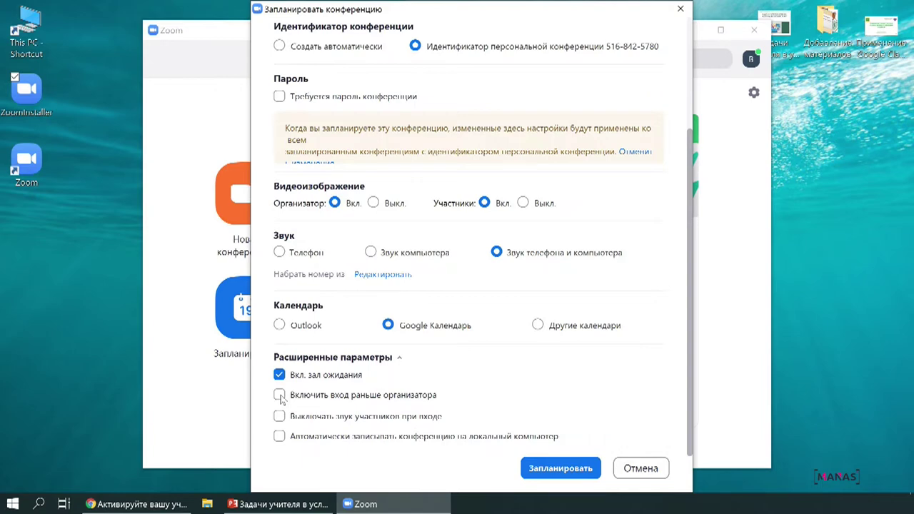
click(279, 376)
click(279, 397)
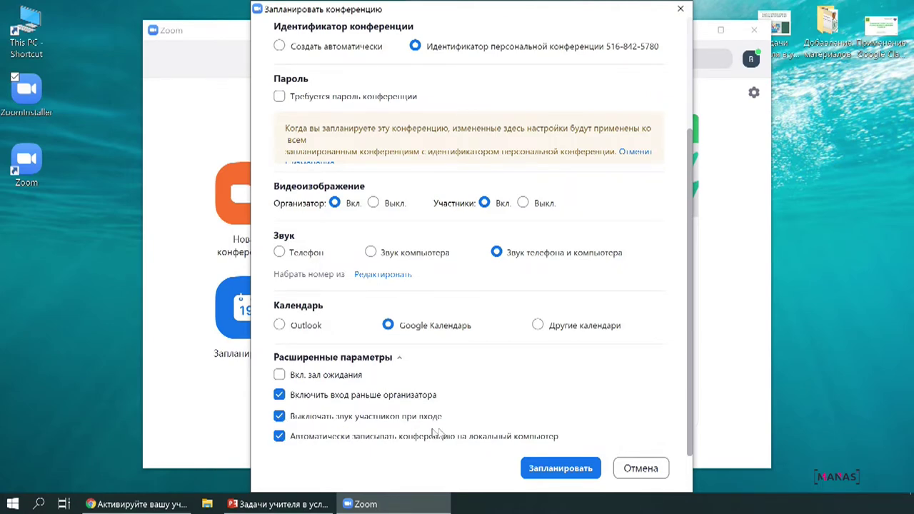
click(561, 468)
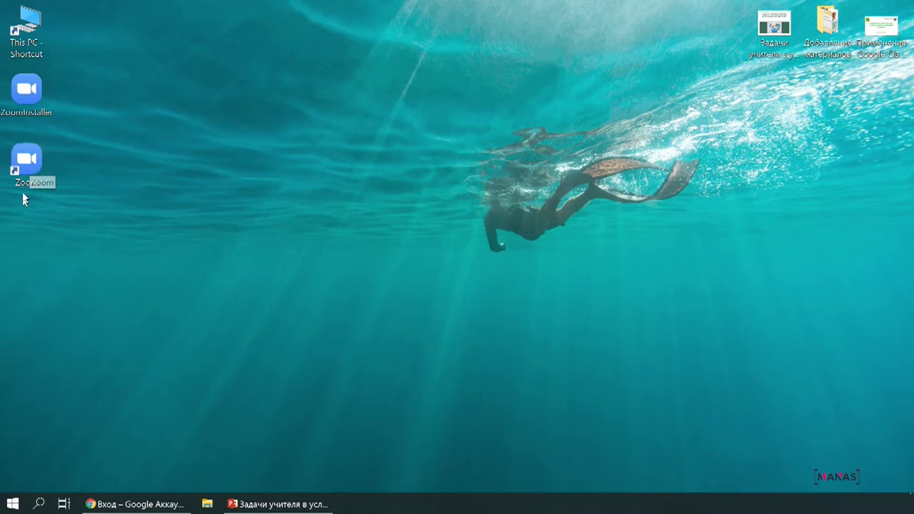
- Reopen Zoom from the desktop, find the recurring meeting under Meetings, and start it
double_click(27, 163)
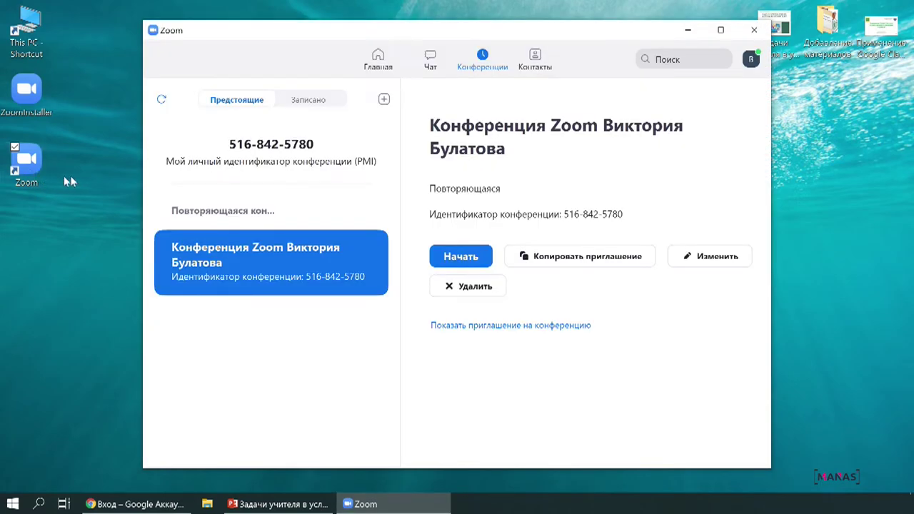
click(384, 63)
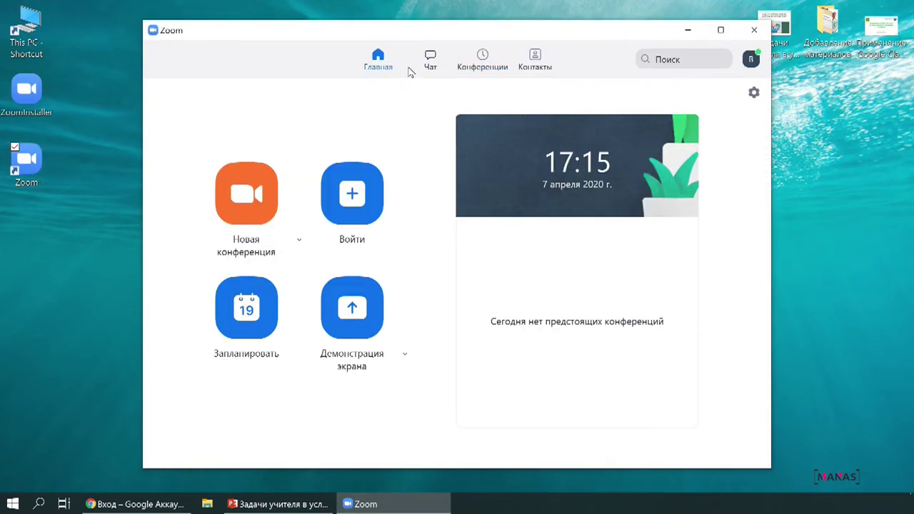
click(430, 62)
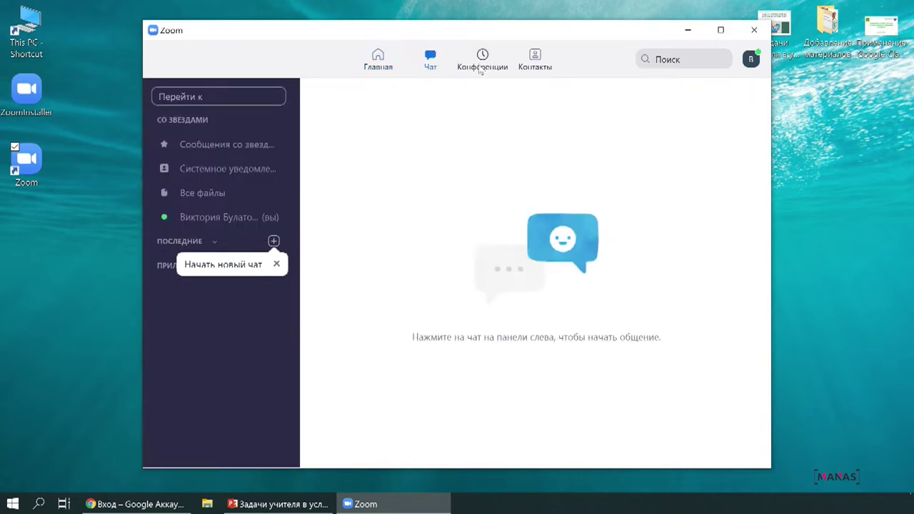
click(480, 68)
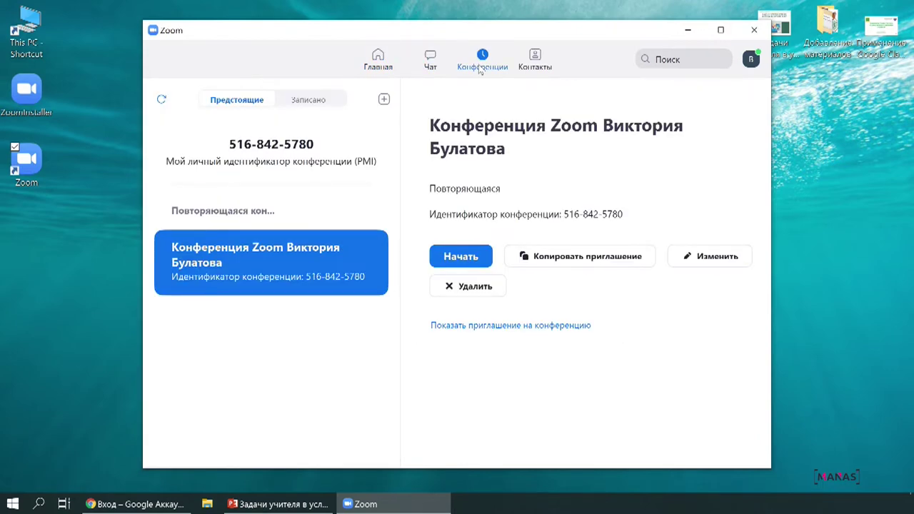
click(467, 256)
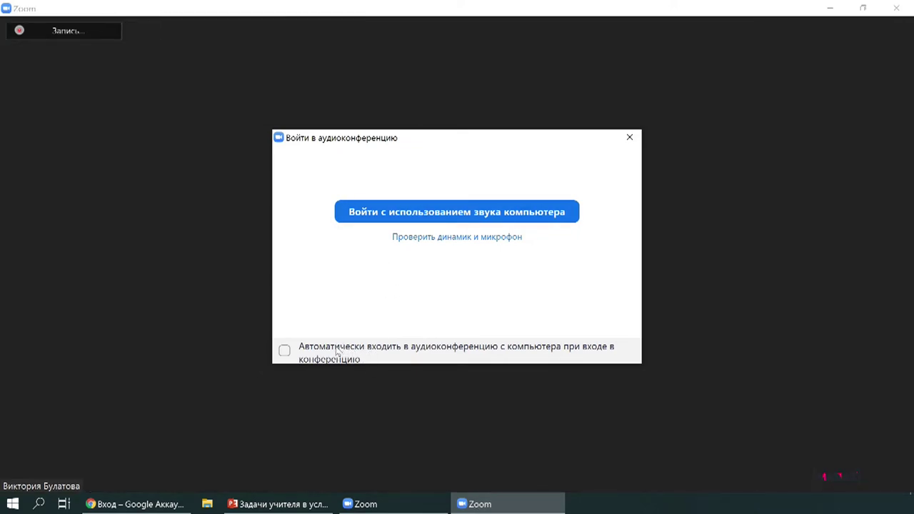
- Join with computer audio, set to join by computer audio automatically from now on
click(337, 350)
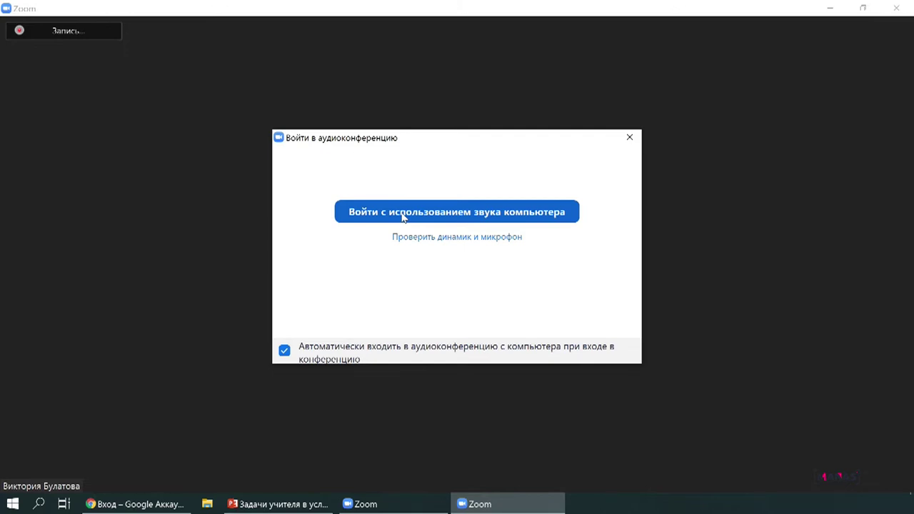
click(403, 217)
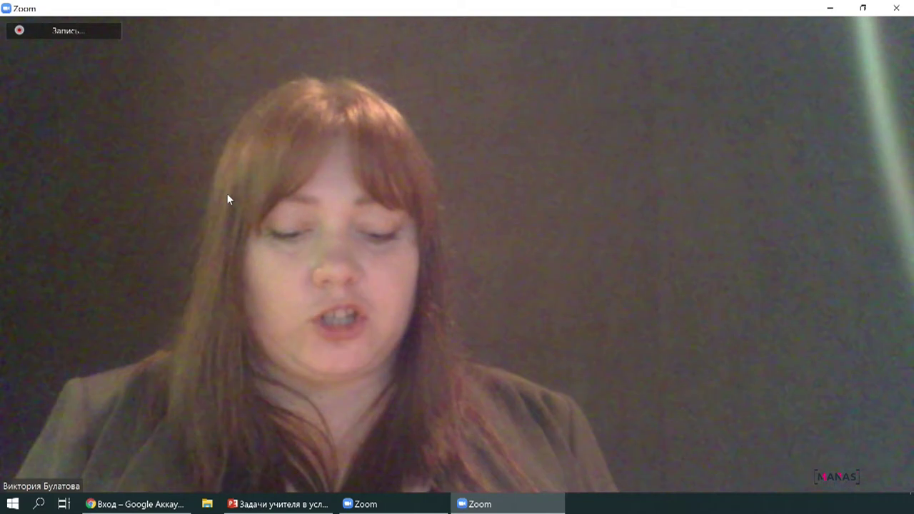
mouse_move(426, 173)
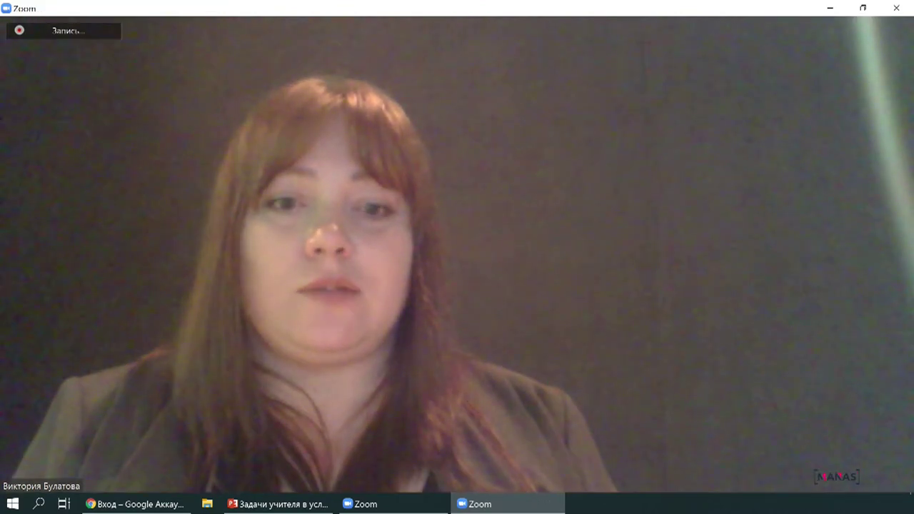
mouse_move(707, 489)
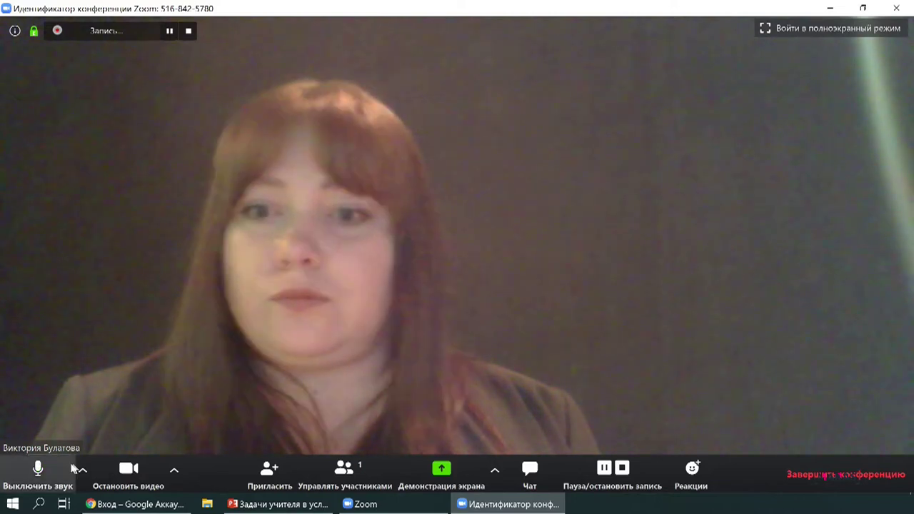
- Mute and unmute the microphone, stop and restart video, then show the participants list
click(38, 469)
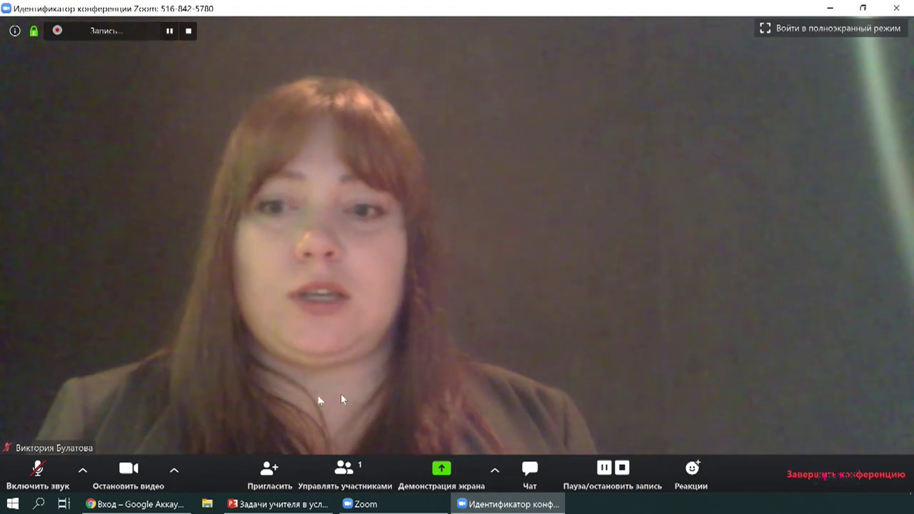
click(38, 471)
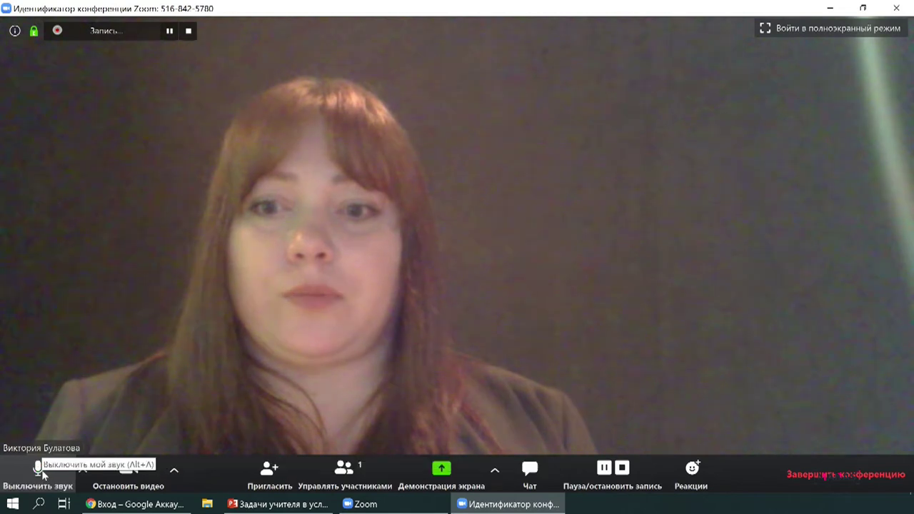
click(123, 471)
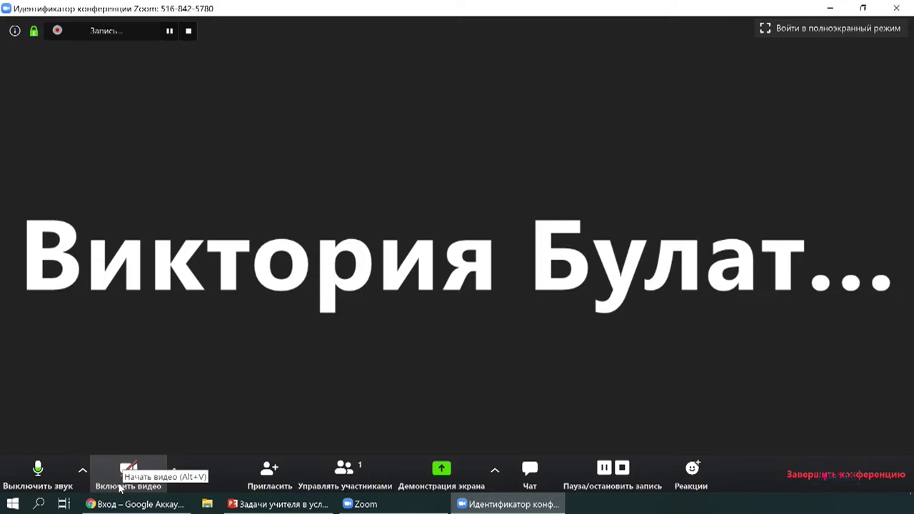
click(120, 471)
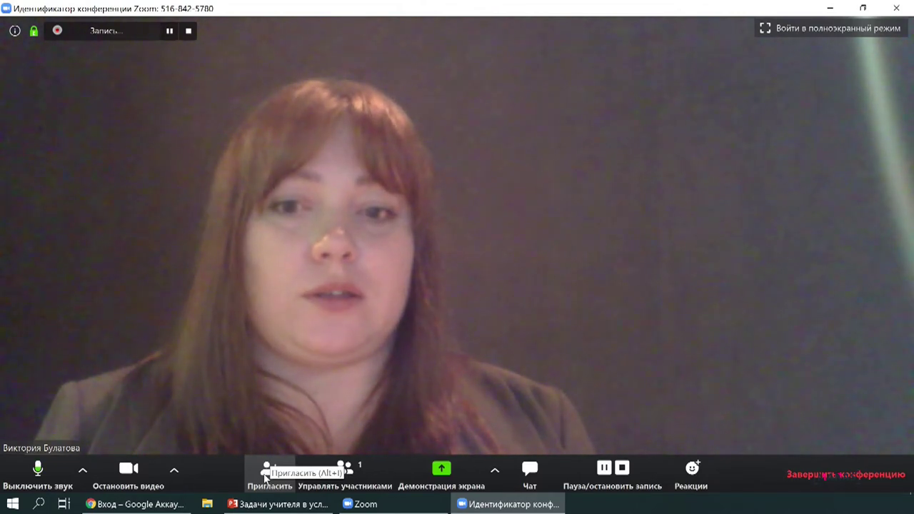
click(362, 480)
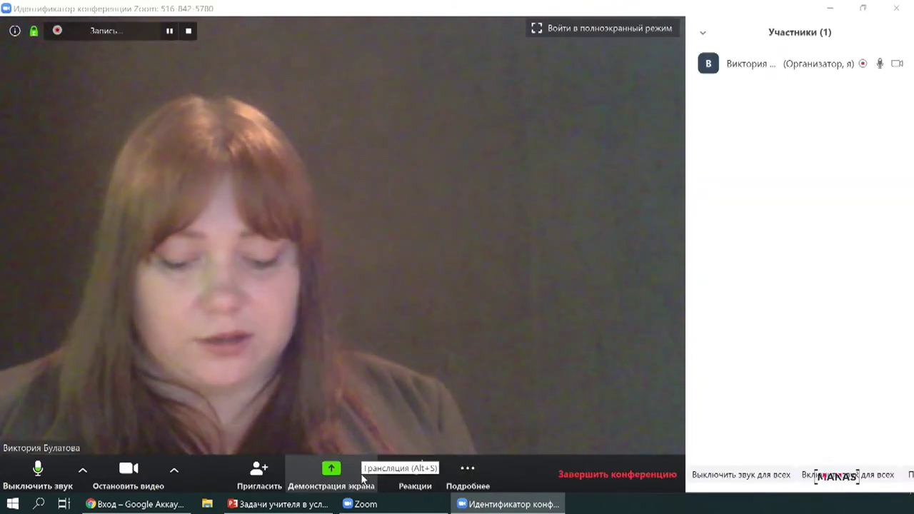
- Turn the camera off with Alt+V and pause the meeting recording
key(alt+v)
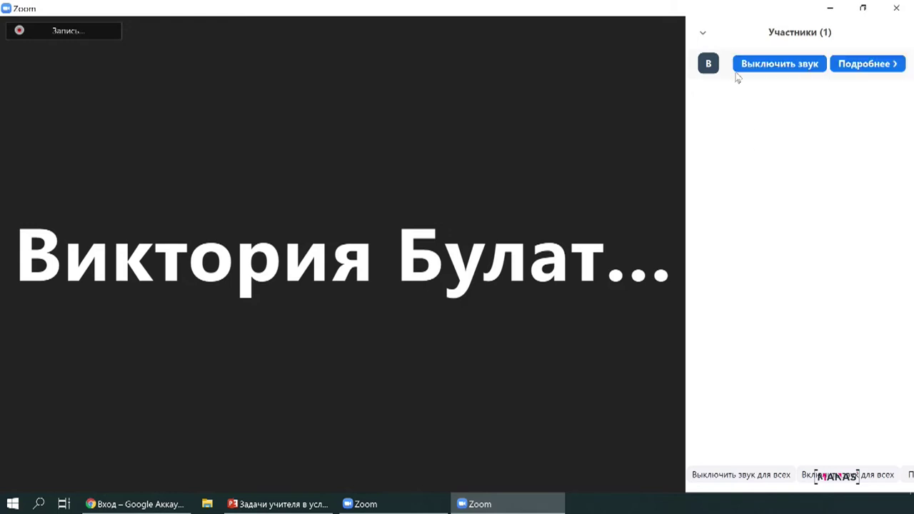
mouse_move(780, 62)
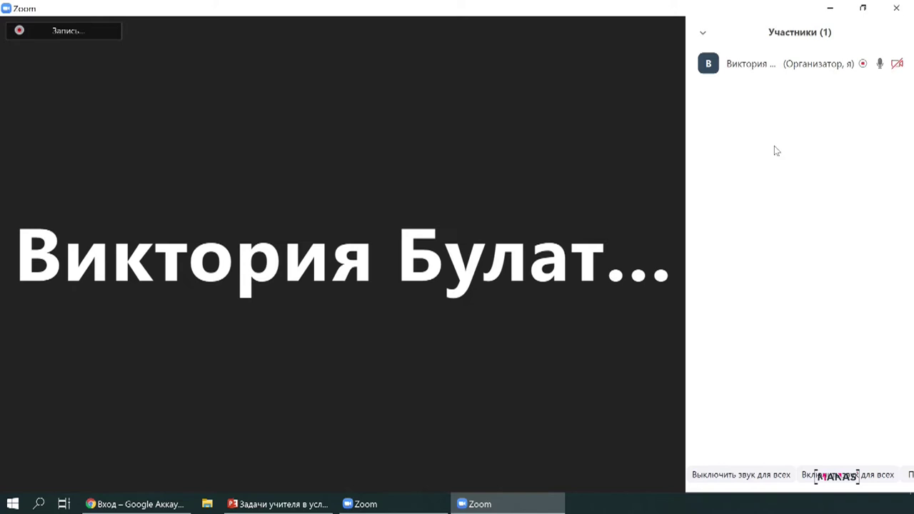
mouse_move(422, 116)
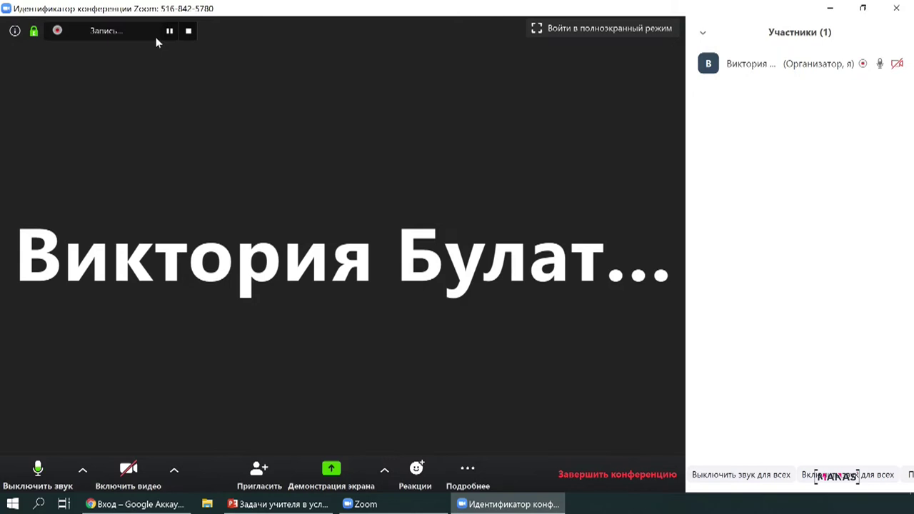
mouse_move(204, 41)
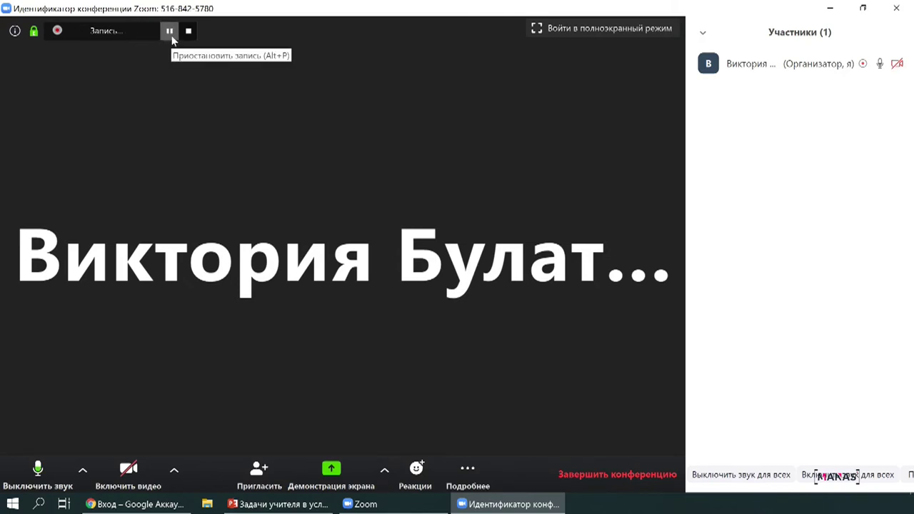
click(171, 36)
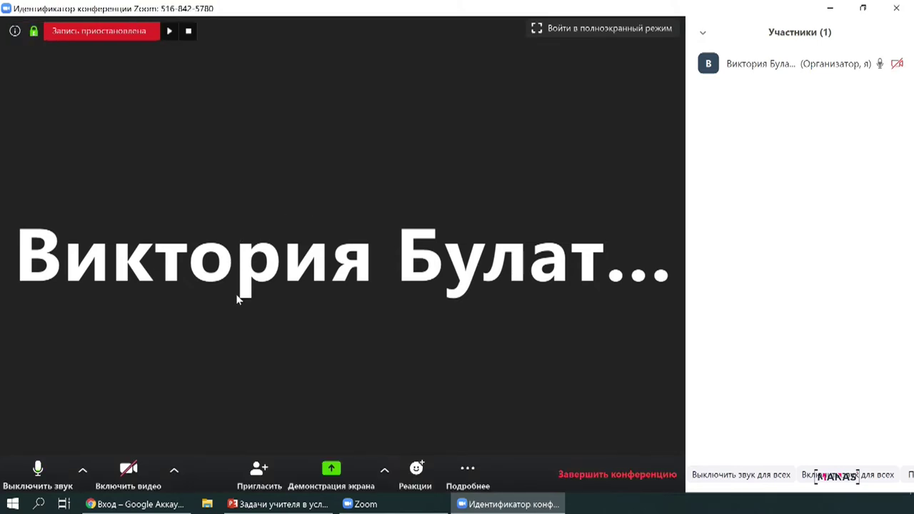
- Share a whiteboard and write 'Сейчас вам необходимо ответить на вопросы по прочитанному материалу' on it
click(331, 472)
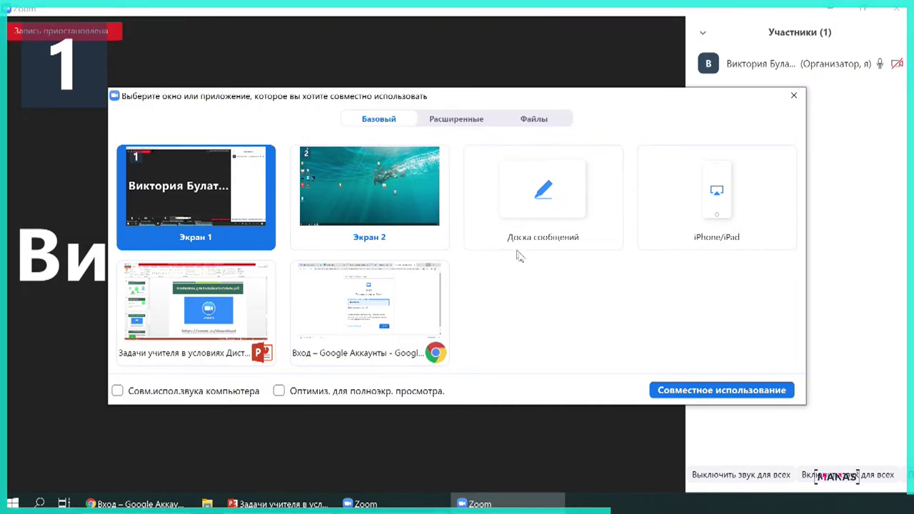
click(541, 205)
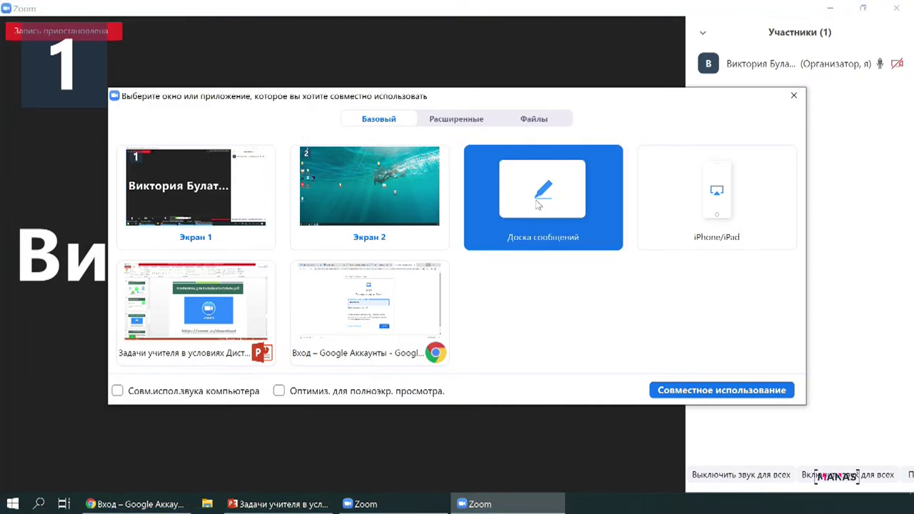
click(542, 204)
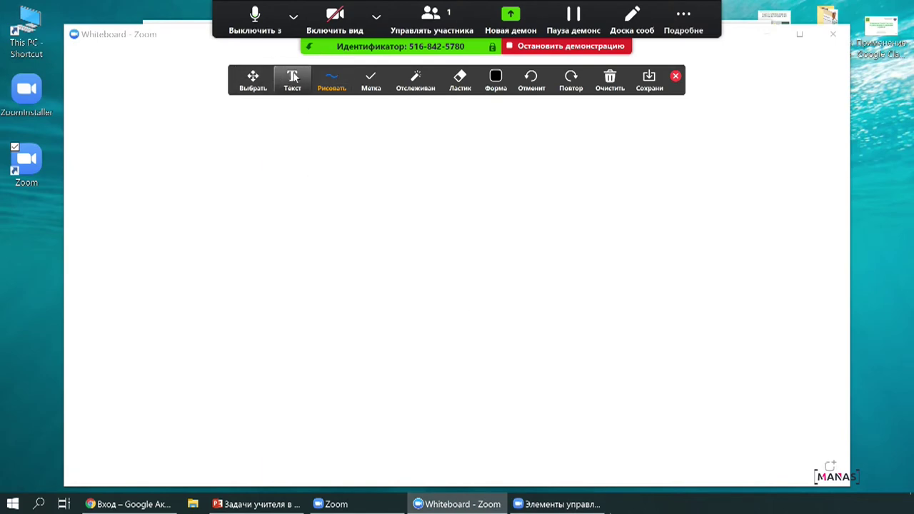
click(292, 78)
click(296, 222)
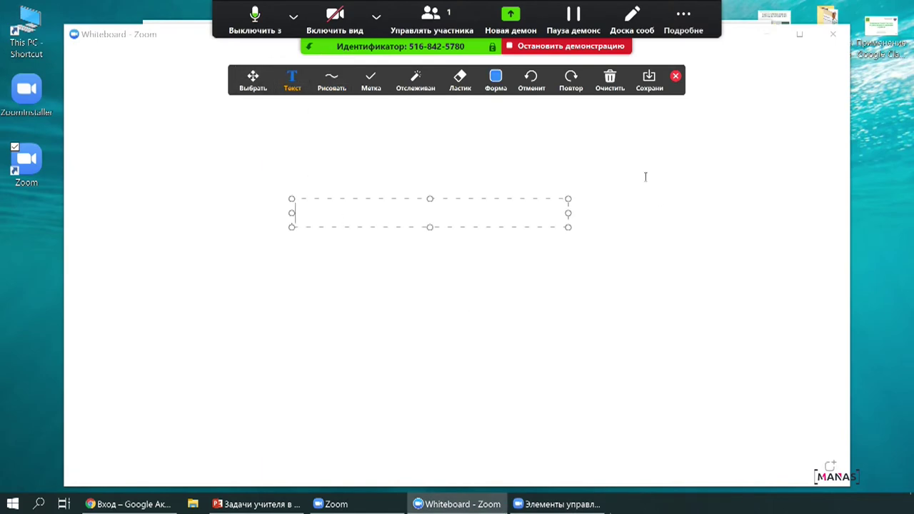
text(Сейч)
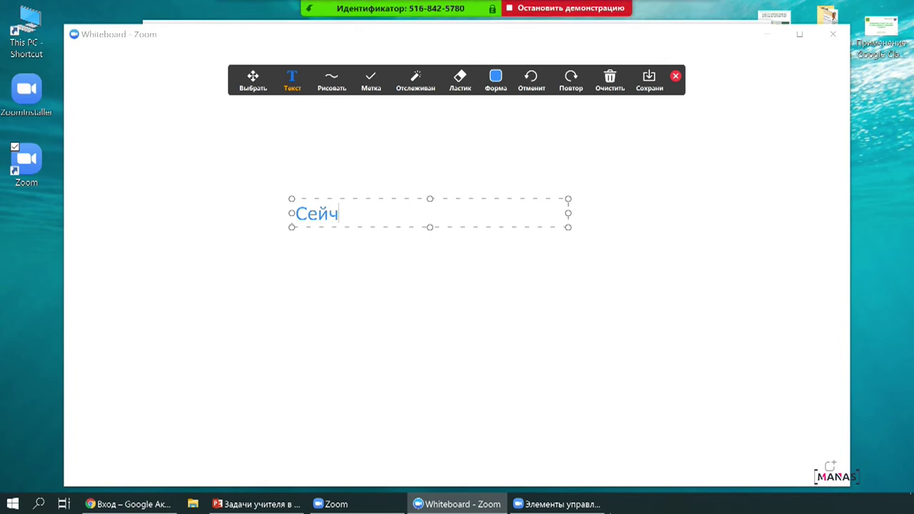
text(ас вам необходимо ответить на)
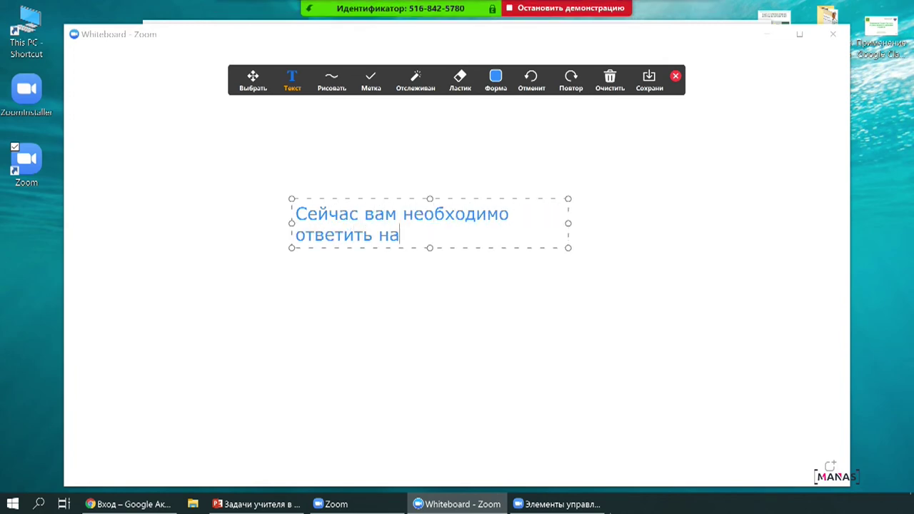
text( вопросы по прочитанному материалу)
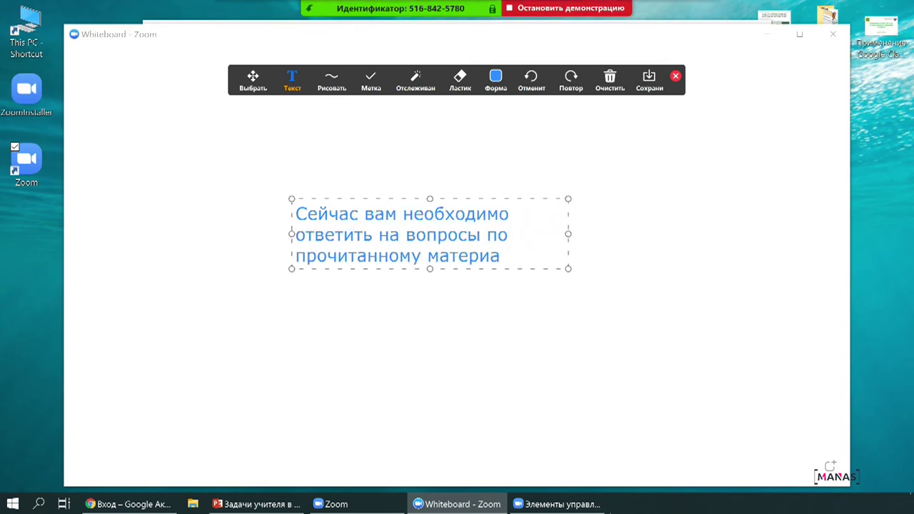
- Underline вопросы with a pen, stamp a checkmark before Сейчас, and bring up the clear options
click(330, 80)
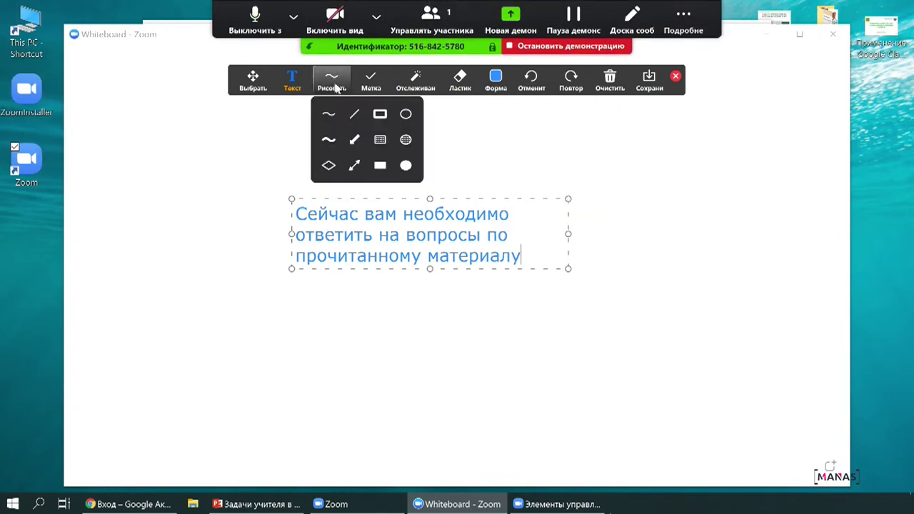
click(328, 115)
drag(404, 243, 486, 244)
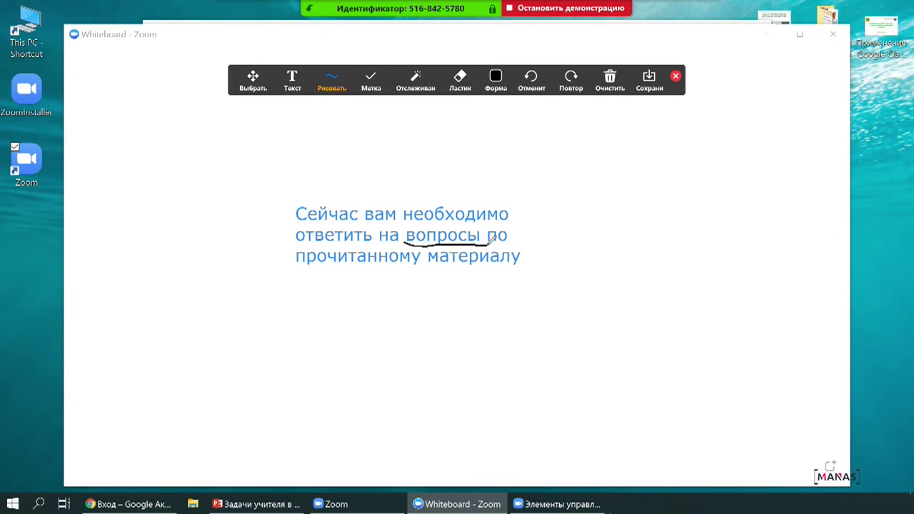
click(372, 78)
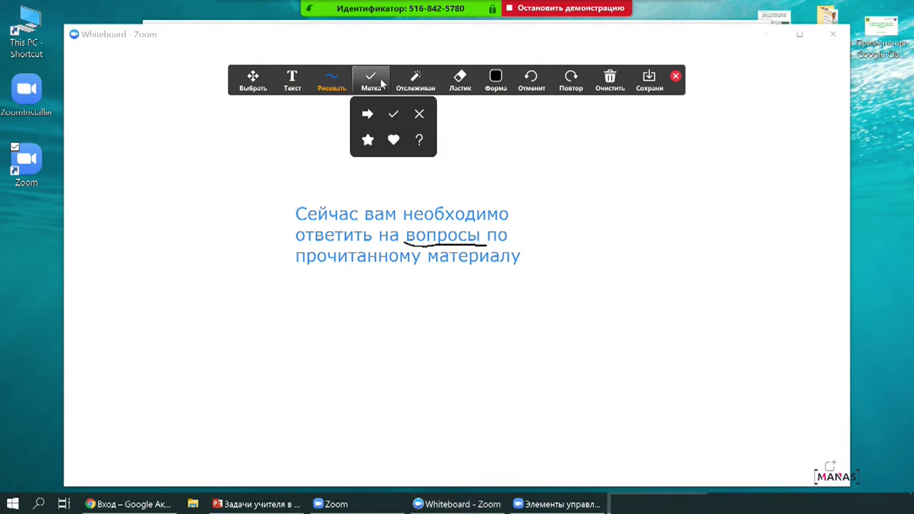
click(394, 114)
click(284, 218)
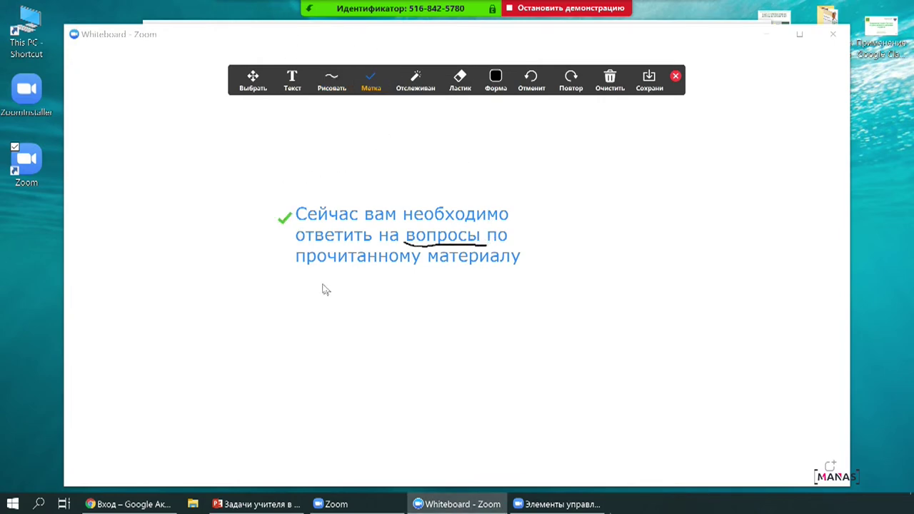
click(612, 81)
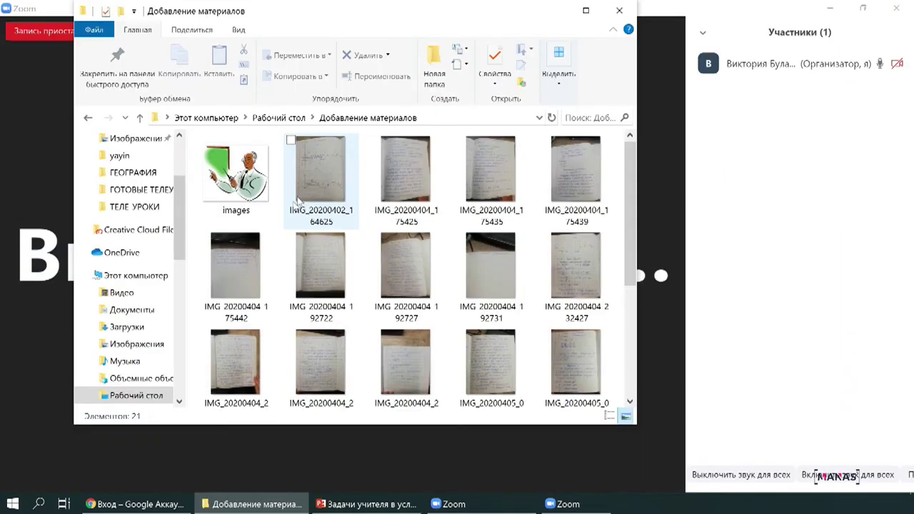
scroll(407, 272, down, 3)
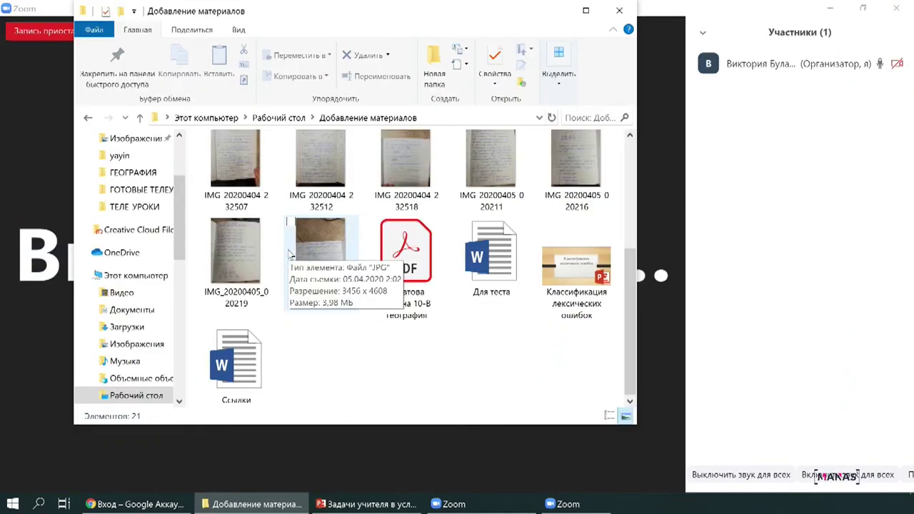
- Open the Классификация лексических ошибок presentation and share its PowerPoint window in the meeting
double_click(584, 276)
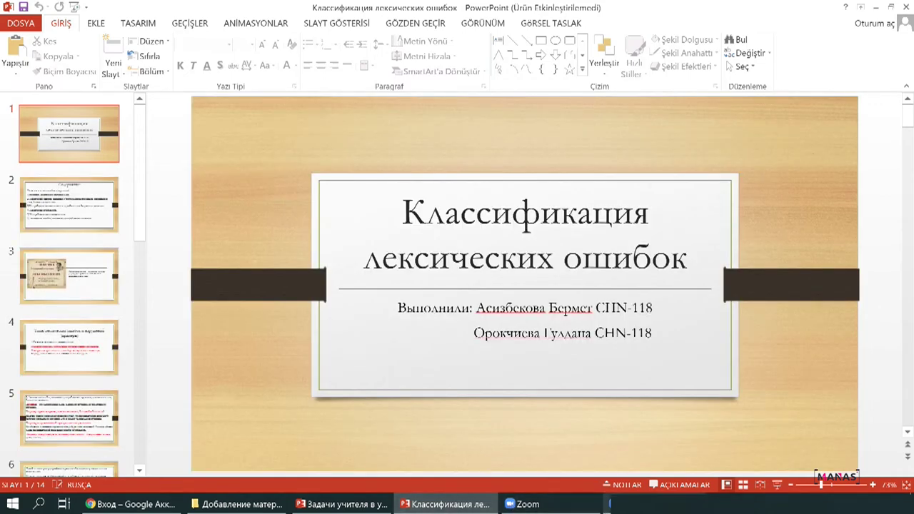
click(526, 504)
click(612, 504)
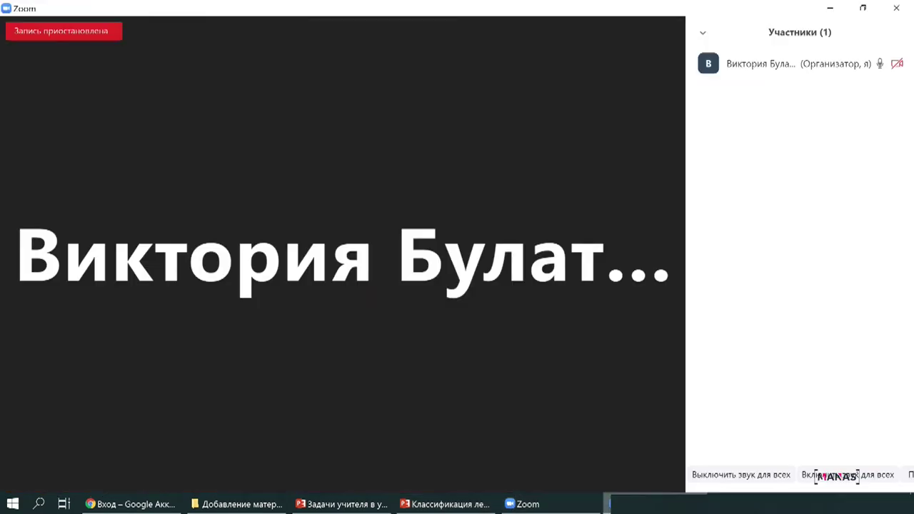
click(344, 467)
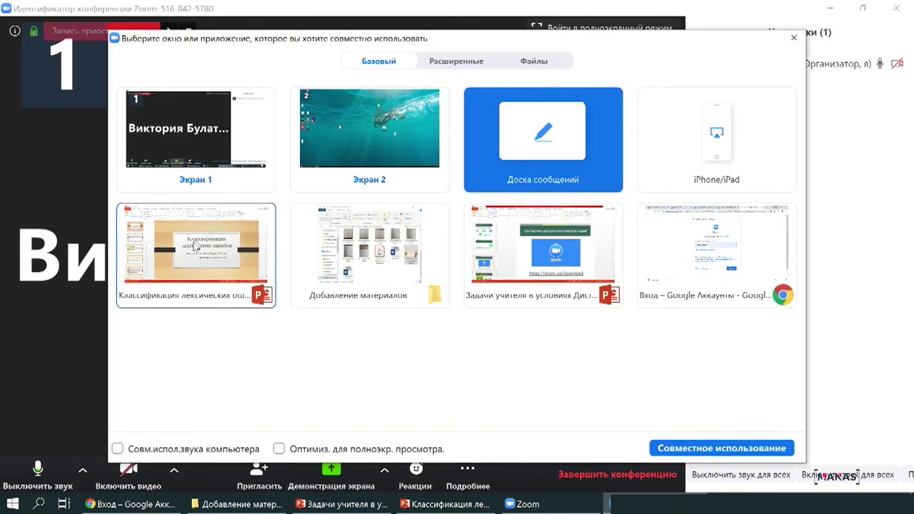
click(189, 239)
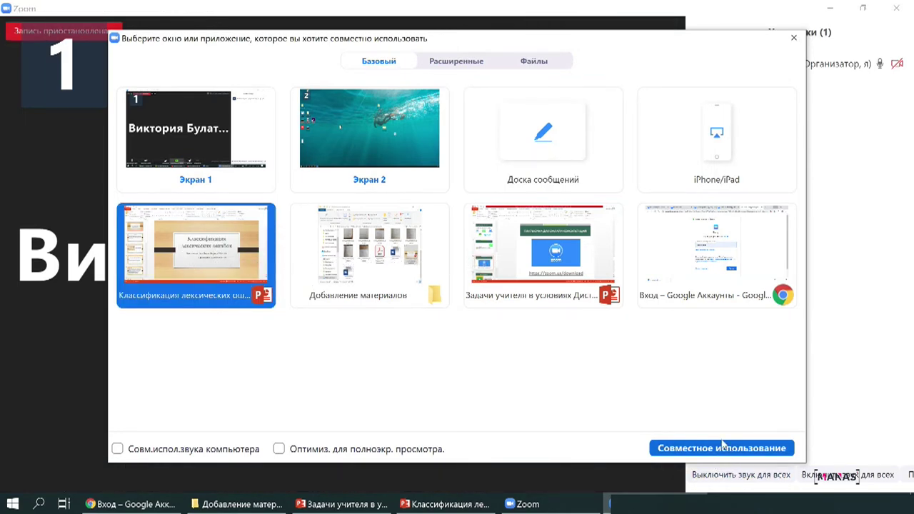
click(722, 448)
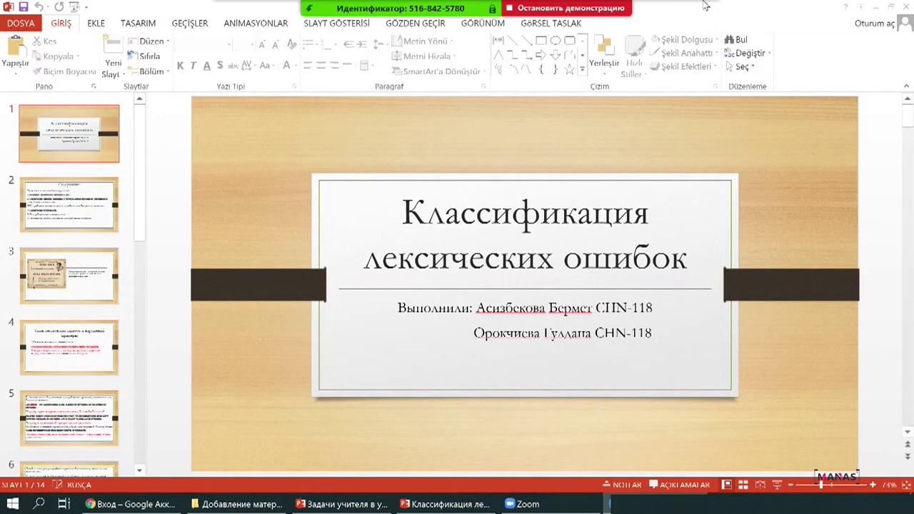
- Check the audio device and camera option lists on the sharing toolbar
click(292, 16)
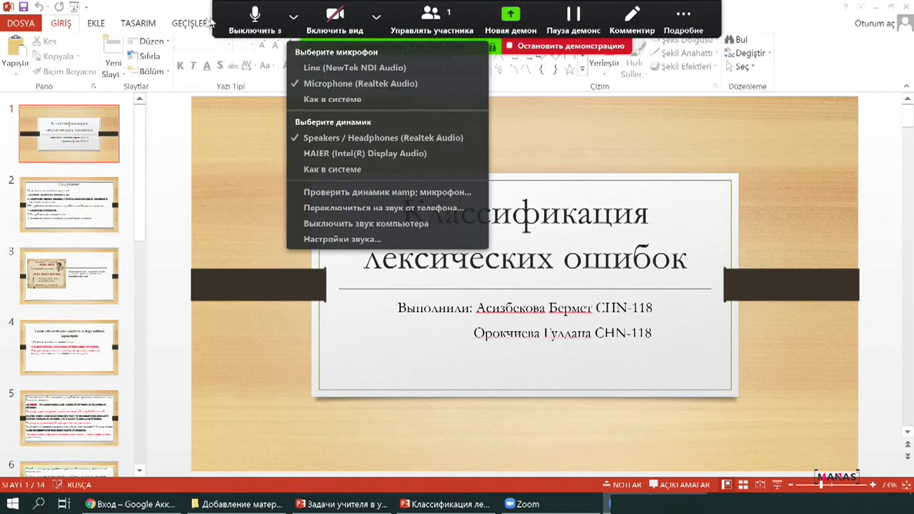
key(Escape)
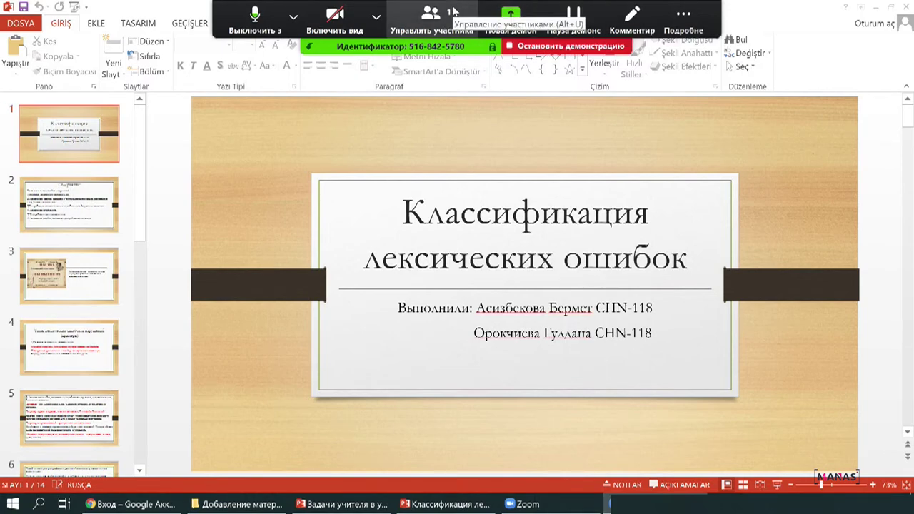
click(376, 16)
click(293, 16)
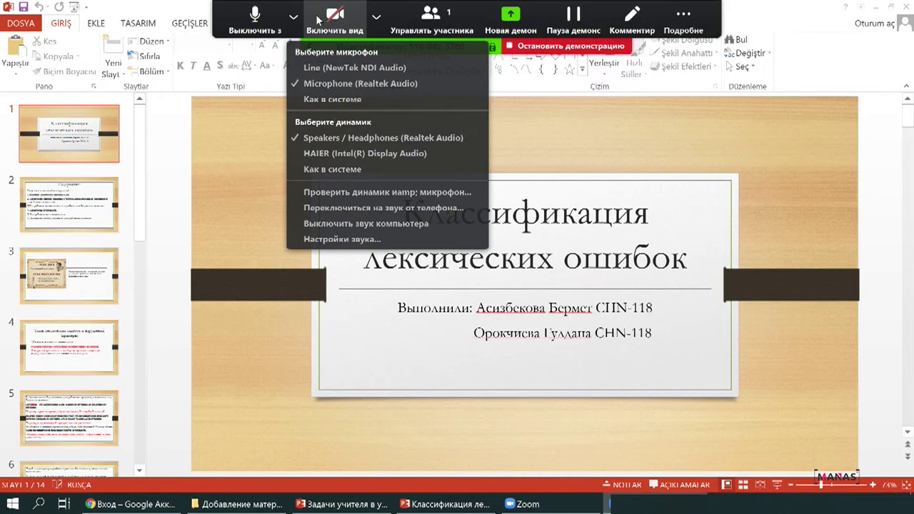
- Stop sharing the presentation with Alt+S to return to the meeting view
key(Escape)
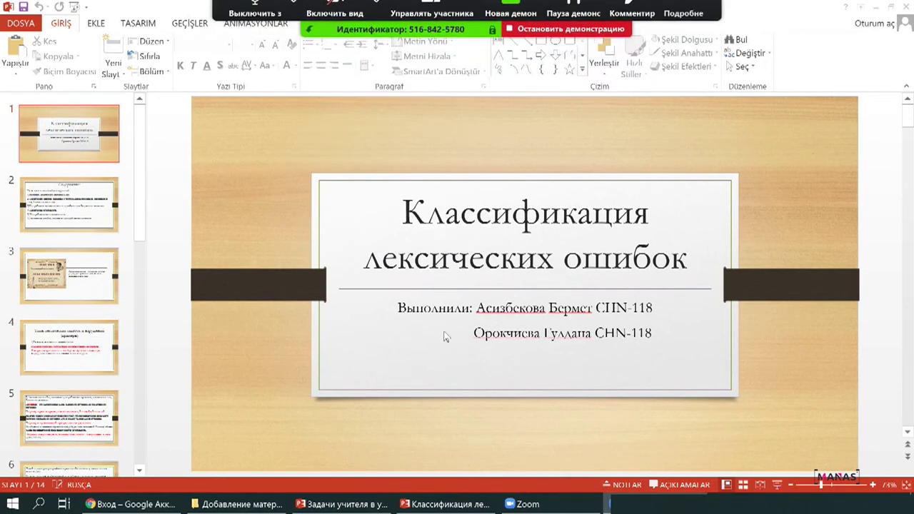
key(alt+s)
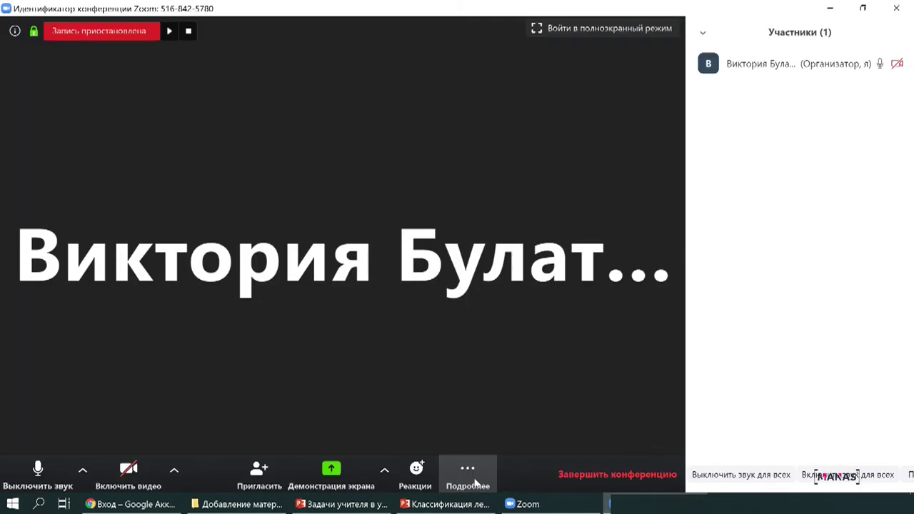
click(464, 484)
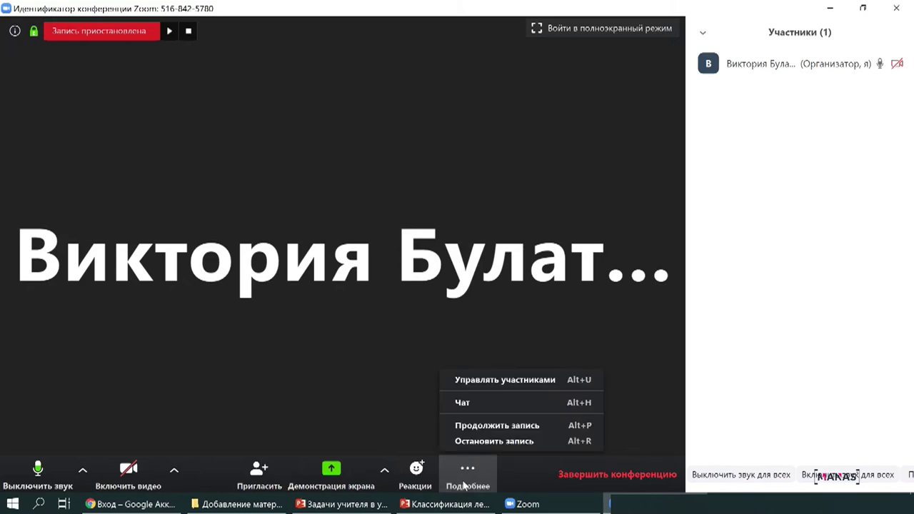
- Send 'Привет' in the group chat and confirm the recipient is Все
click(476, 406)
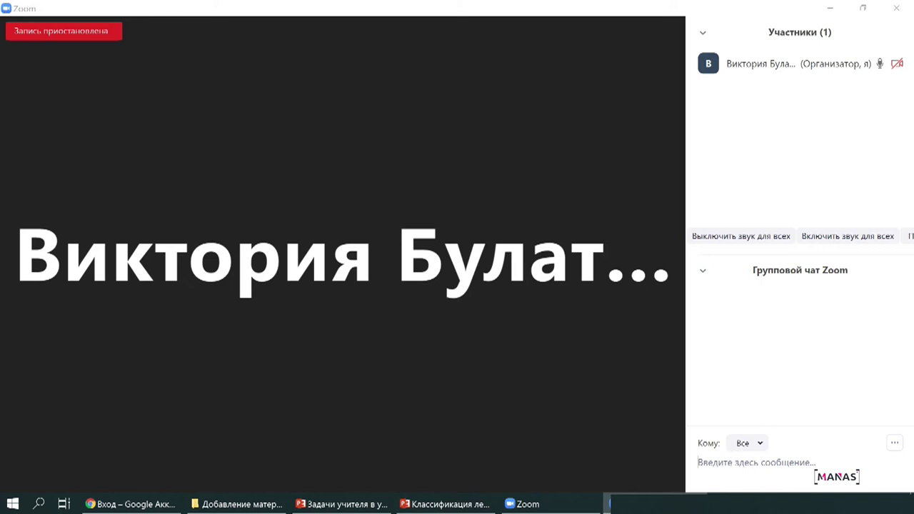
text(Привет)
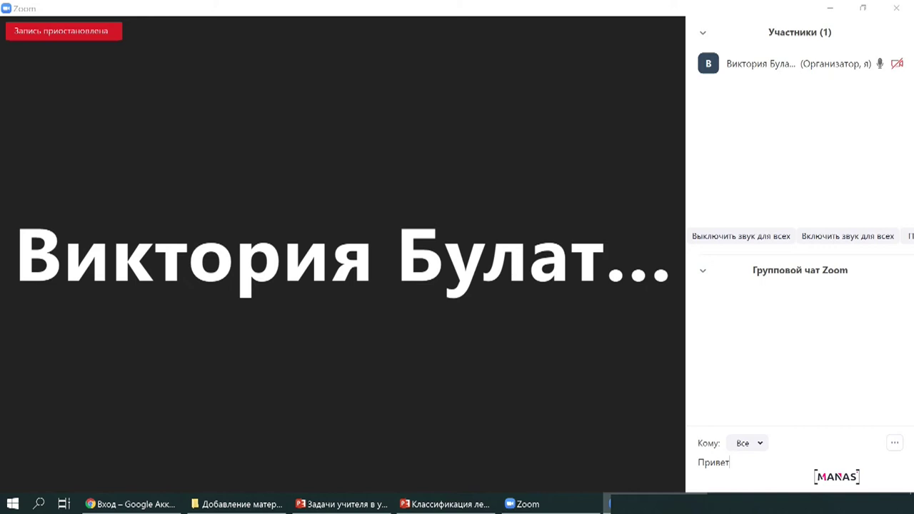
key(Return)
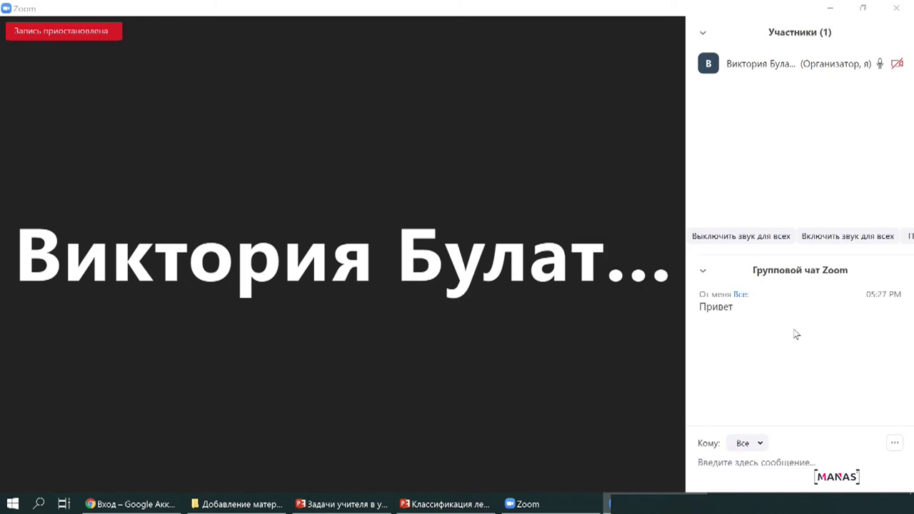
click(761, 445)
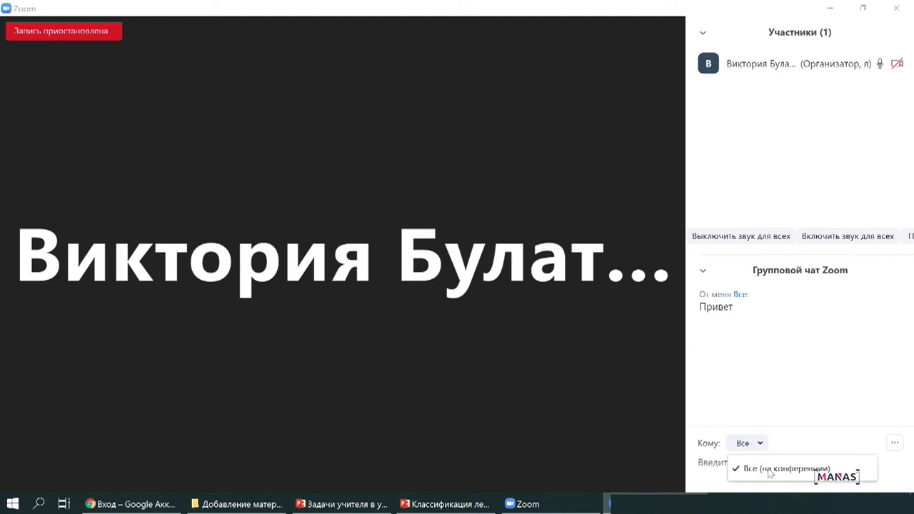
click(808, 401)
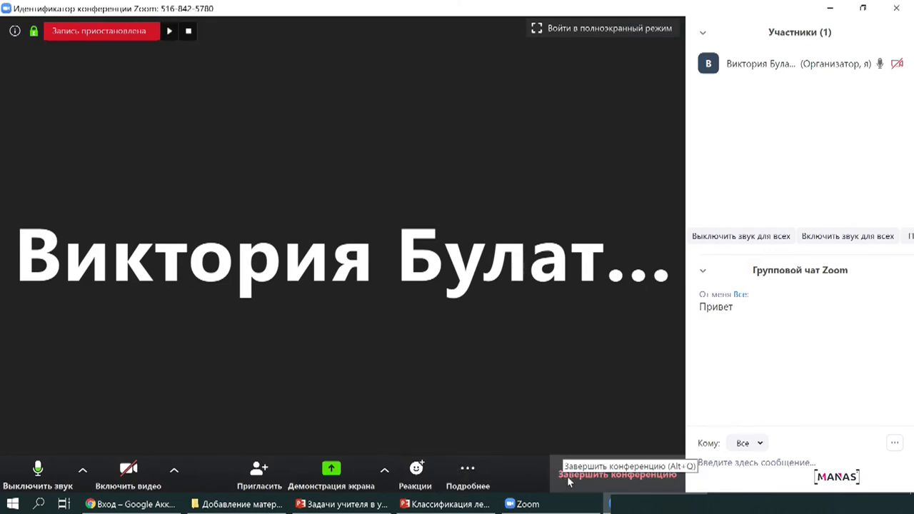
click(569, 477)
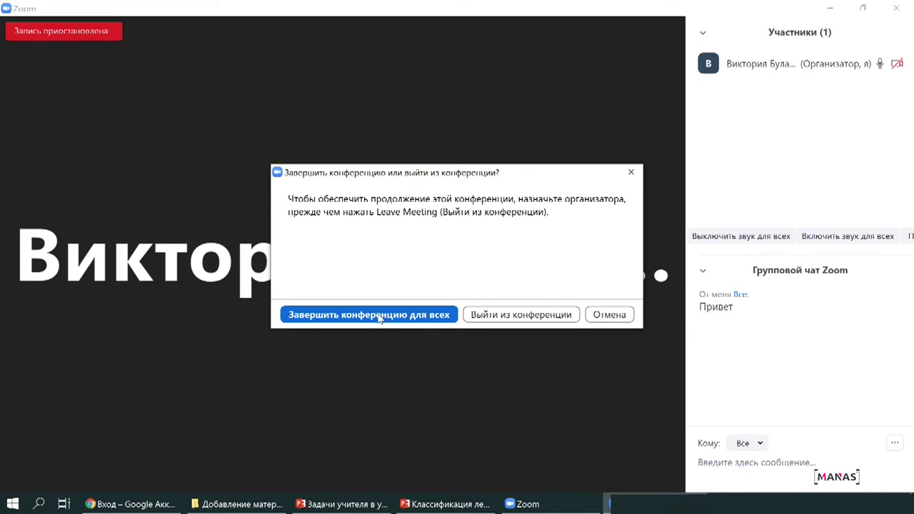
- Confirm Завершить конференцию для всех to close the meeting for all participants
click(379, 318)
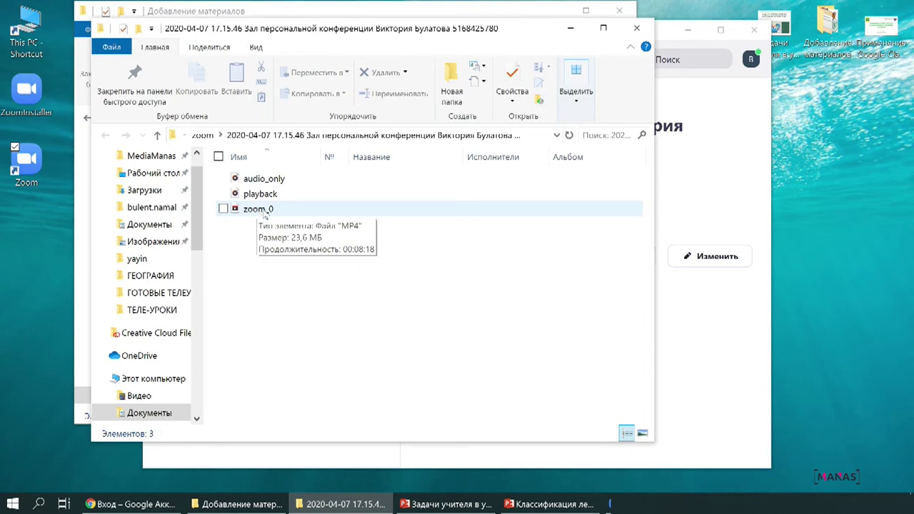
- Rename zoom_0 to '10.04.2020 г.' and minimize Zoom to show the desktop
double_click(263, 212)
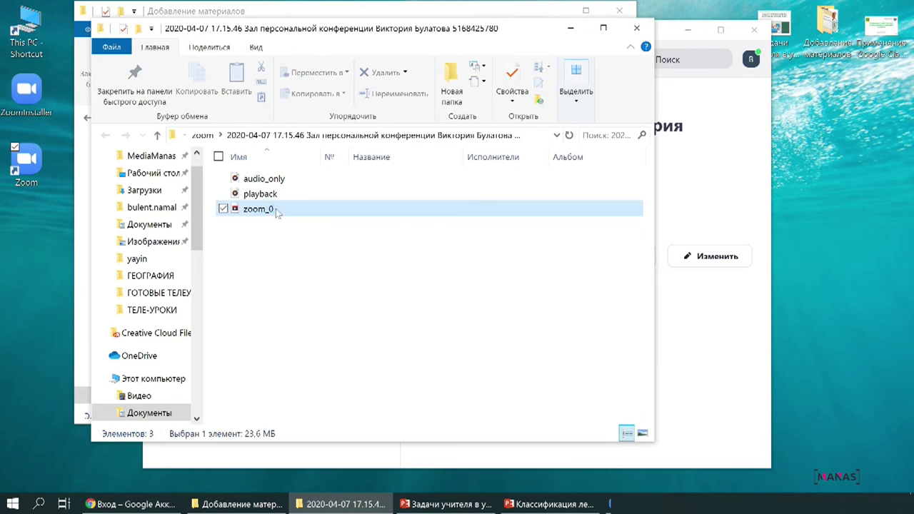
click(277, 208)
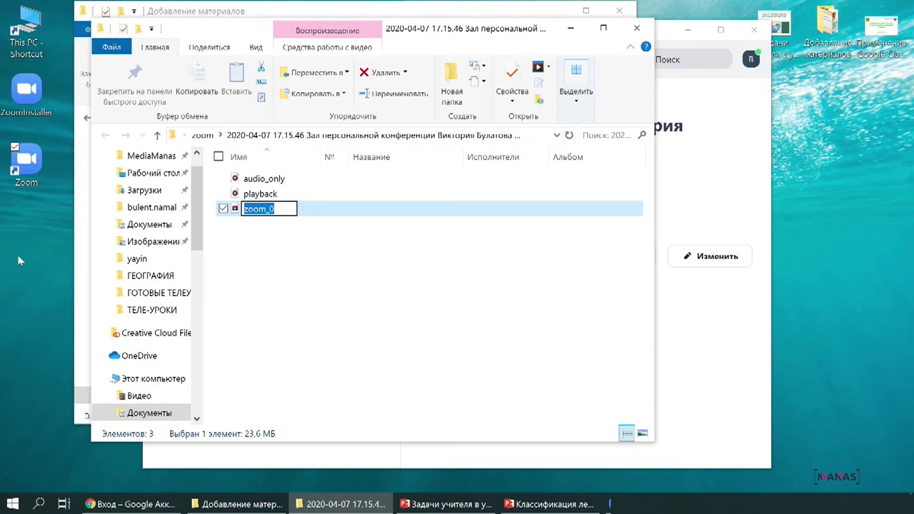
text(10)
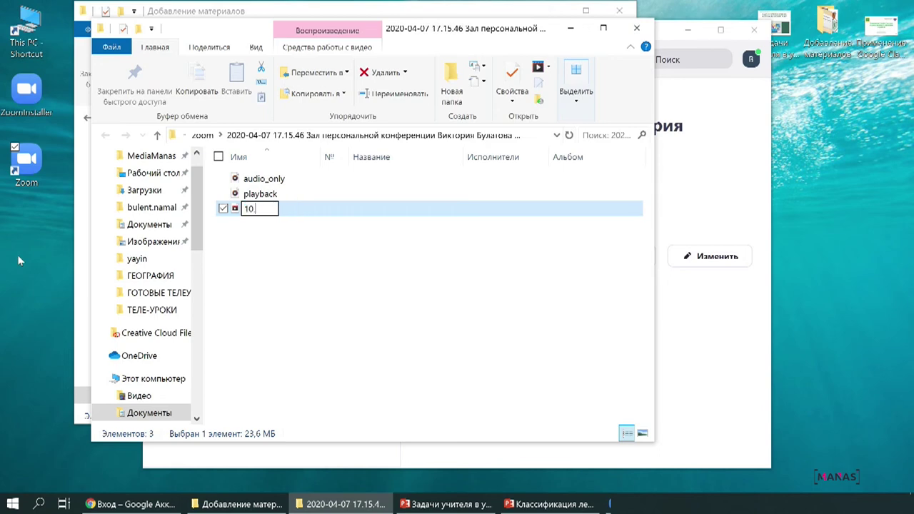
text( 04.2020 г.)
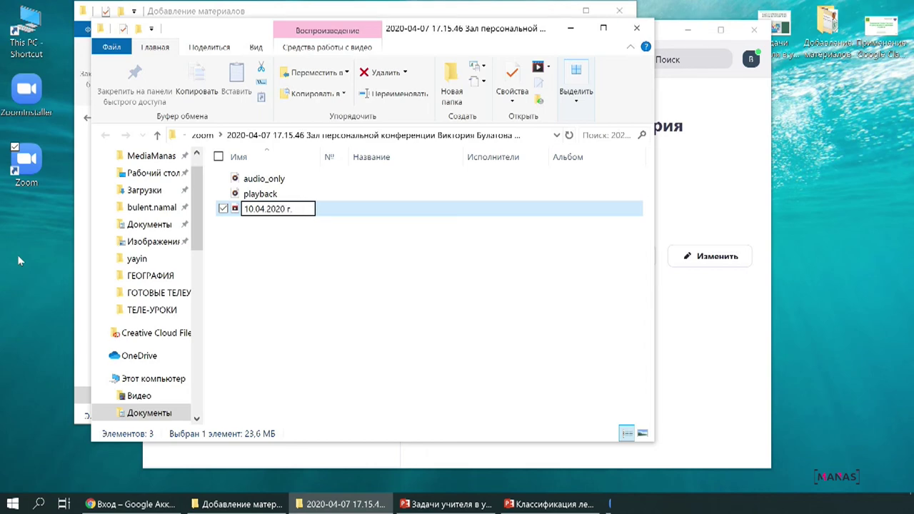
click(321, 246)
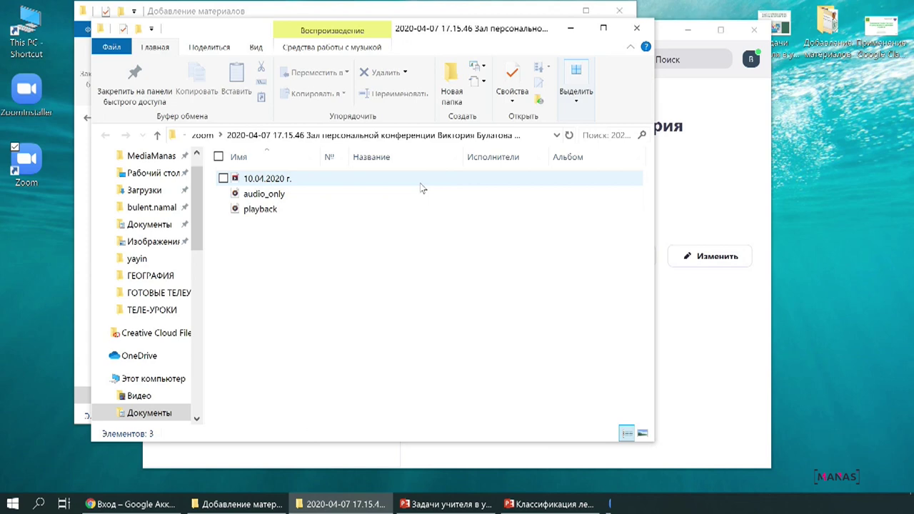
click(687, 35)
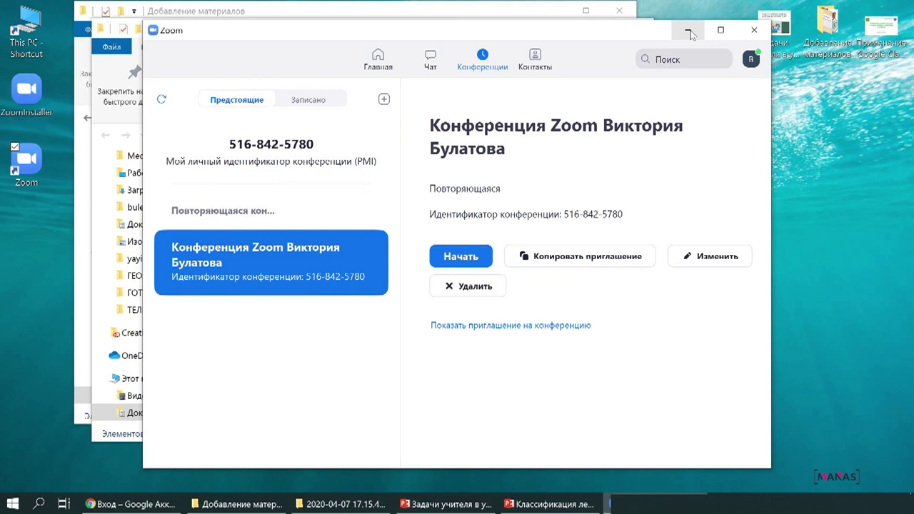
click(689, 34)
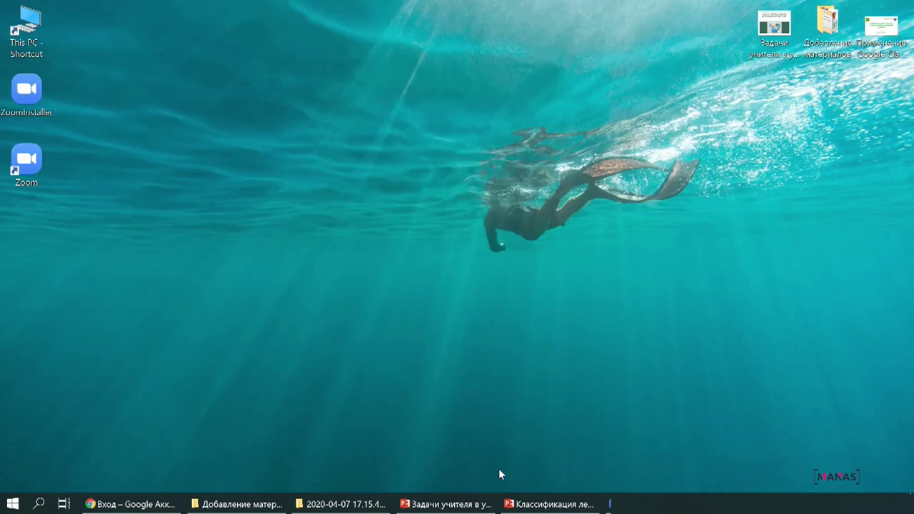